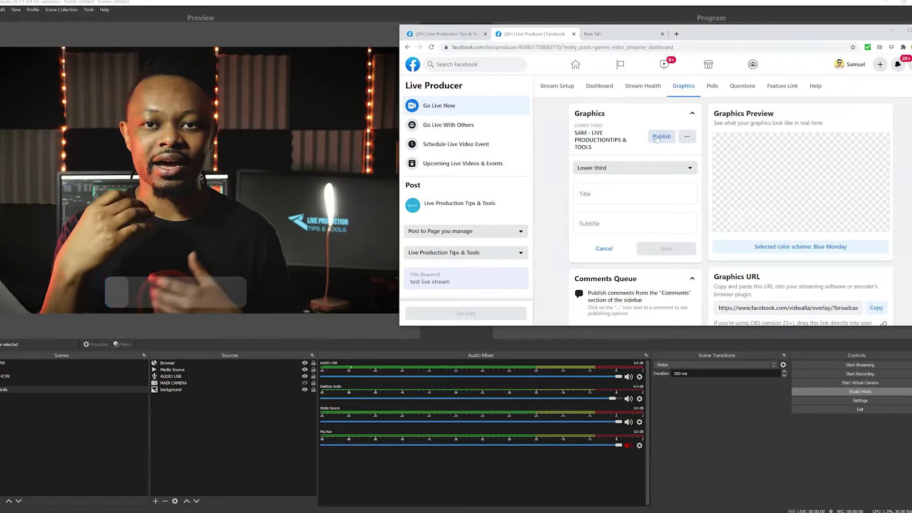
# Step: Publish the saved lower-third graphic in Facebook Live Producer
pyautogui.click(656, 137)
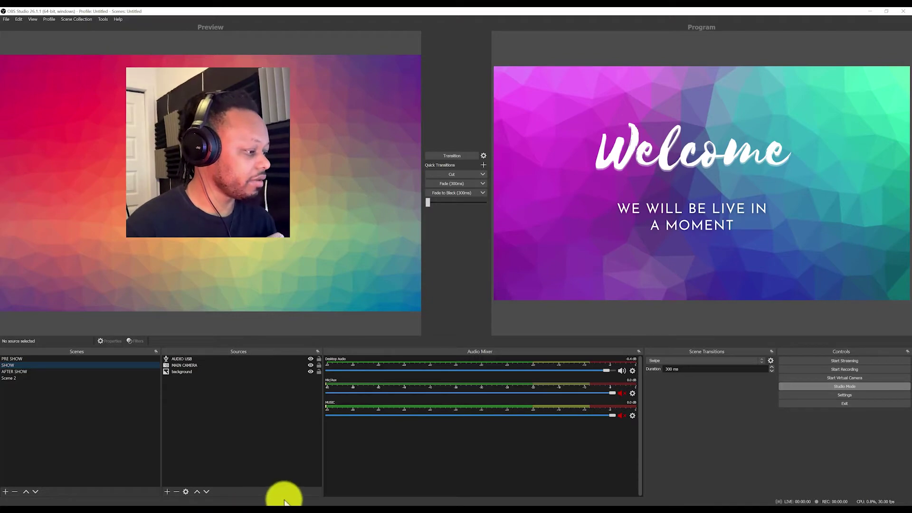
# Step: Examine the SHOW scene in OBS Studio and its main camera and background sources, toggling the background's visibility
pyautogui.click(198, 502)
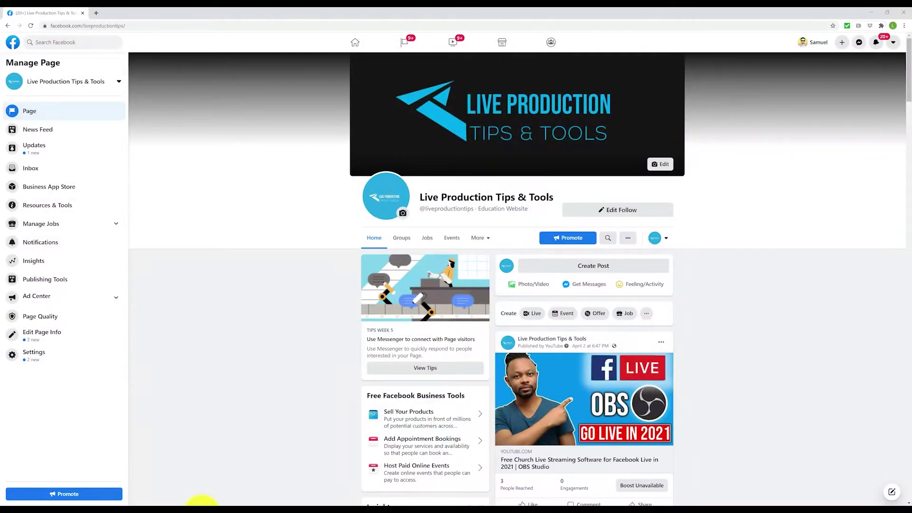
pyautogui.click(202, 502)
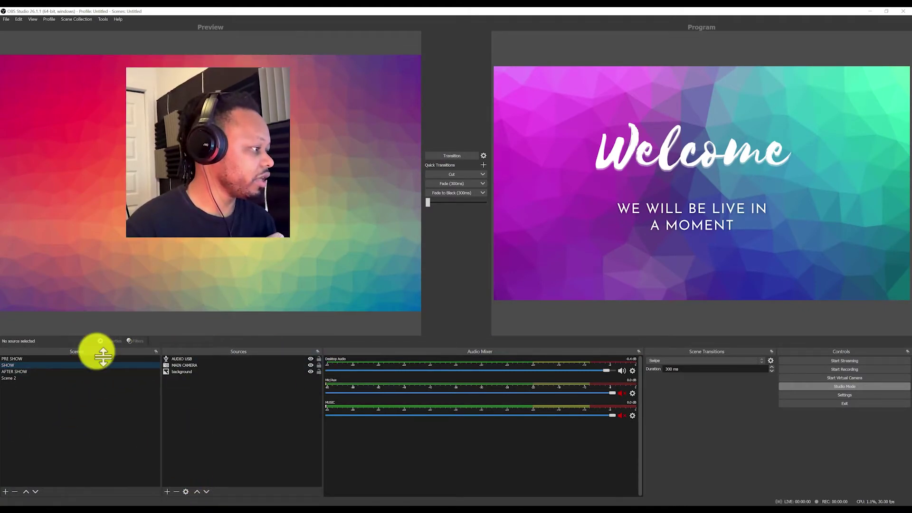
pyautogui.rightClick(50, 363)
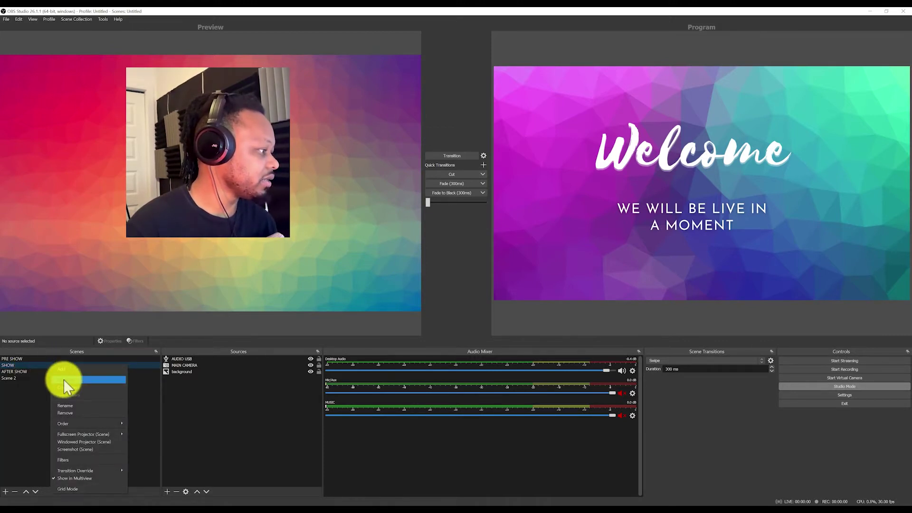
pyautogui.click(21, 365)
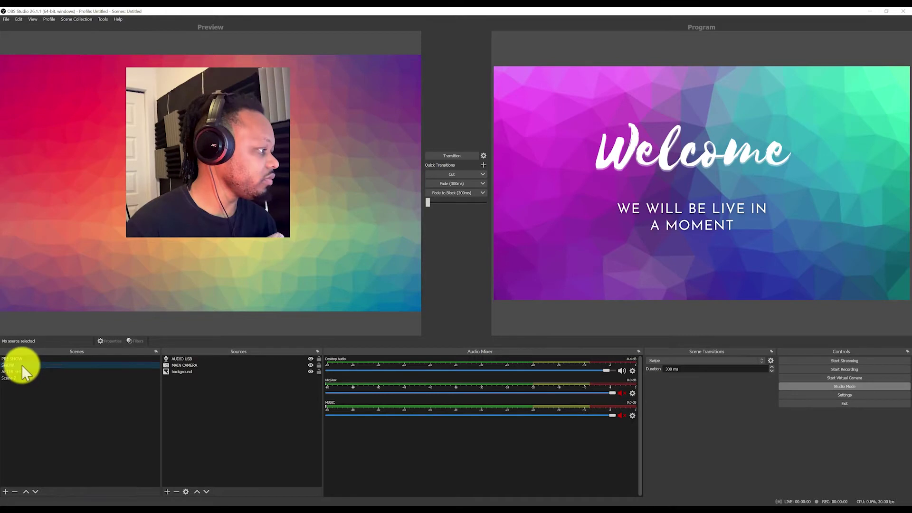
pyautogui.click(185, 366)
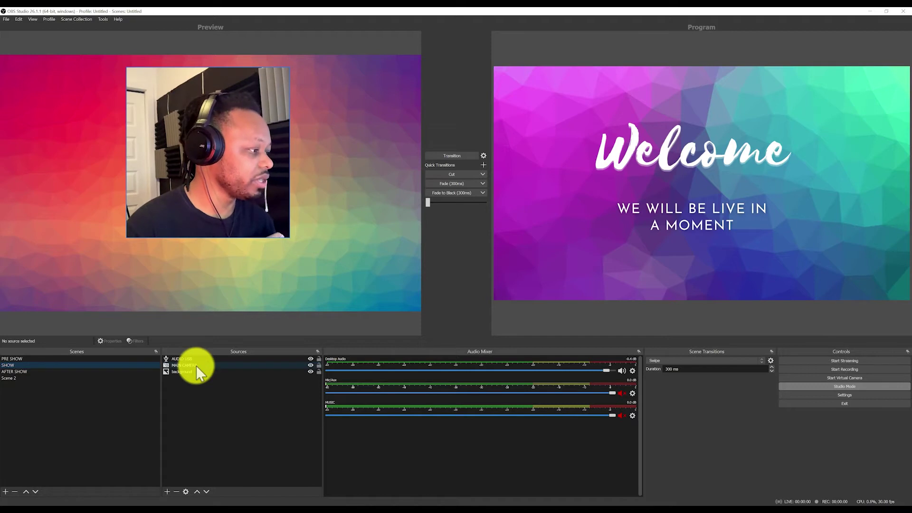
pyautogui.click(195, 371)
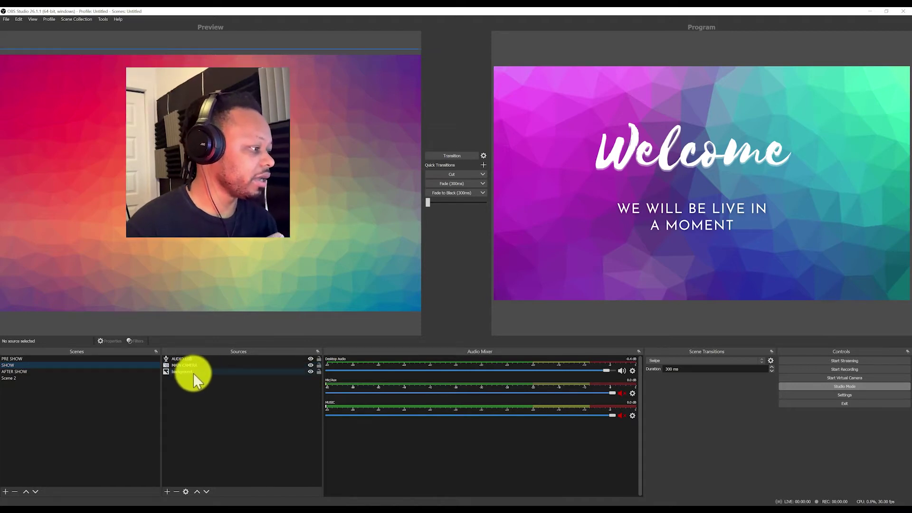
pyautogui.click(310, 372)
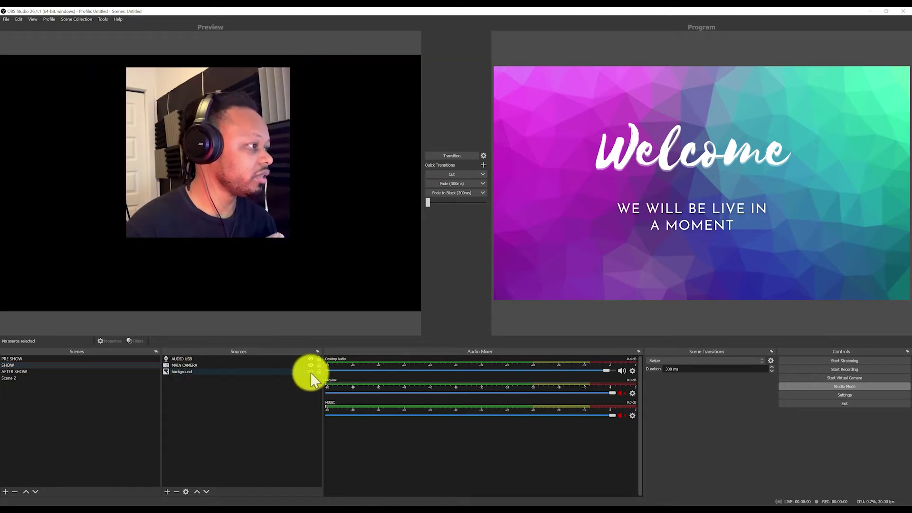
pyautogui.click(311, 372)
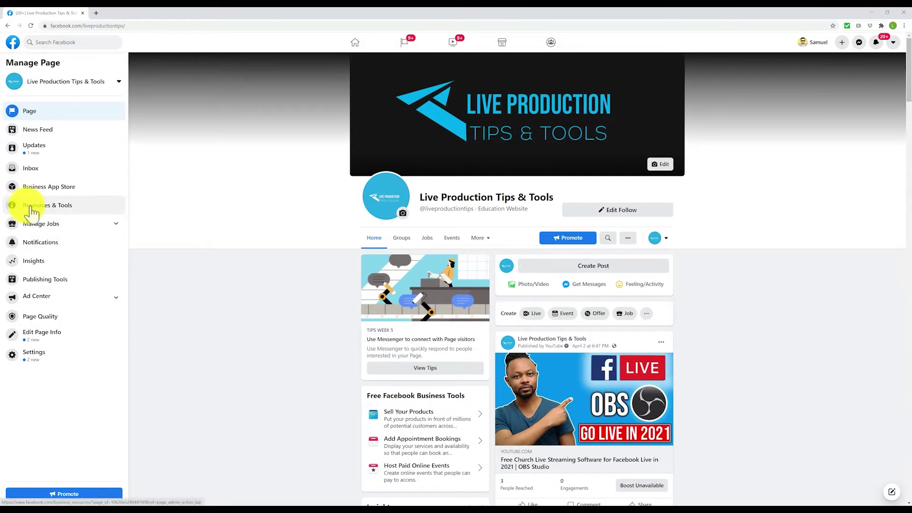
# Step: Switch to the Facebook page and go through Publishing Tools and Creator Studio's Live Dashboard to set up a new live stream
pyautogui.click(96, 288)
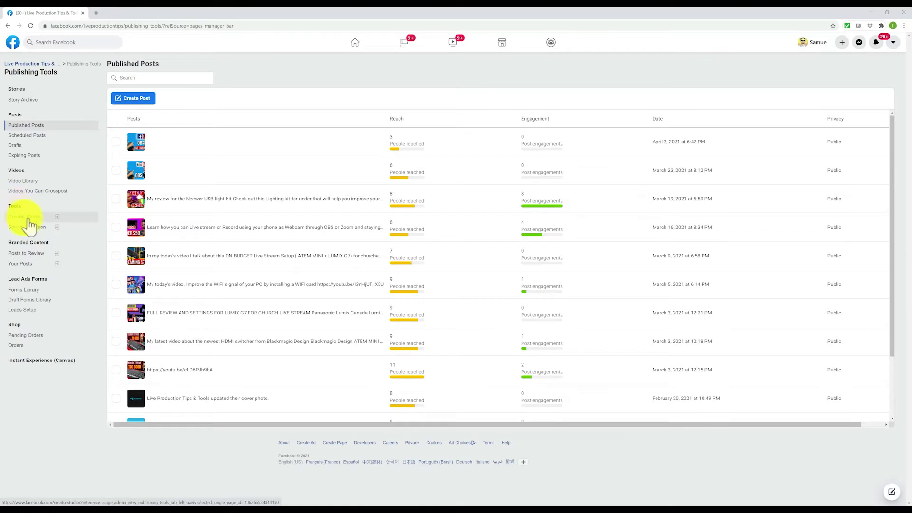
pyautogui.click(38, 218)
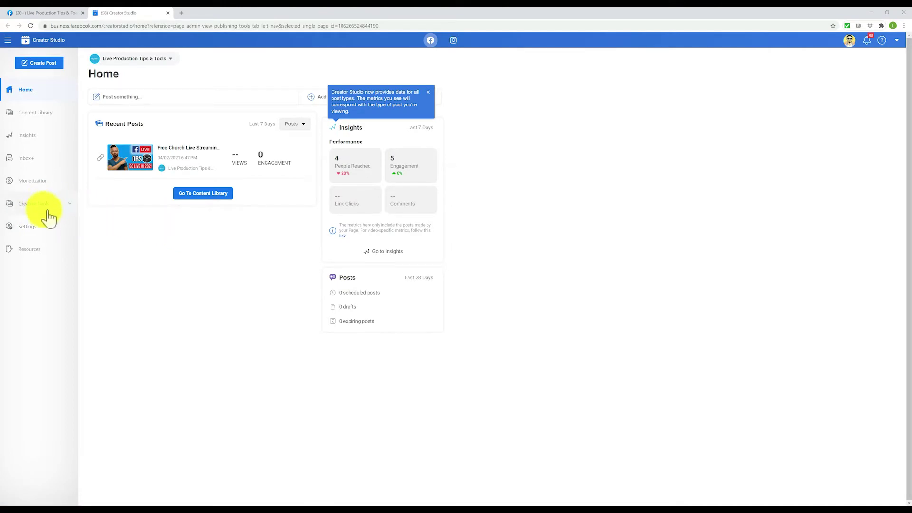
pyautogui.click(72, 211)
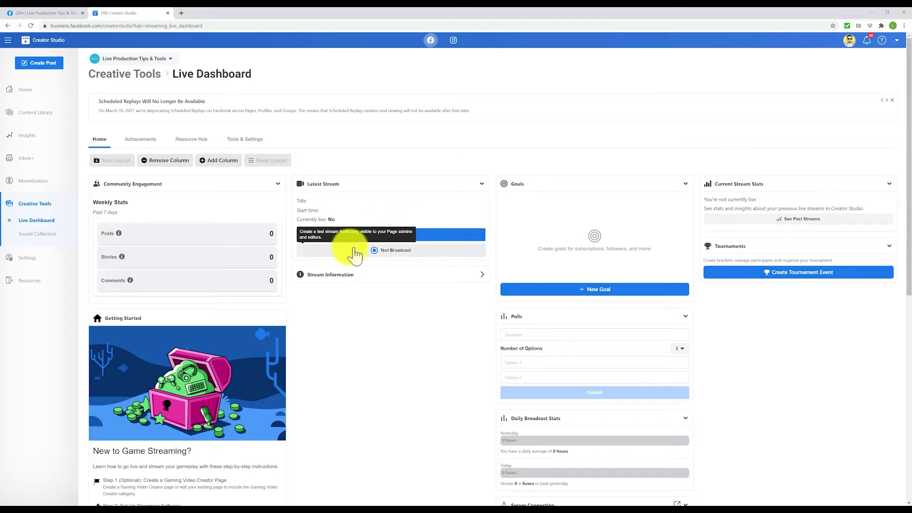
pyautogui.click(417, 238)
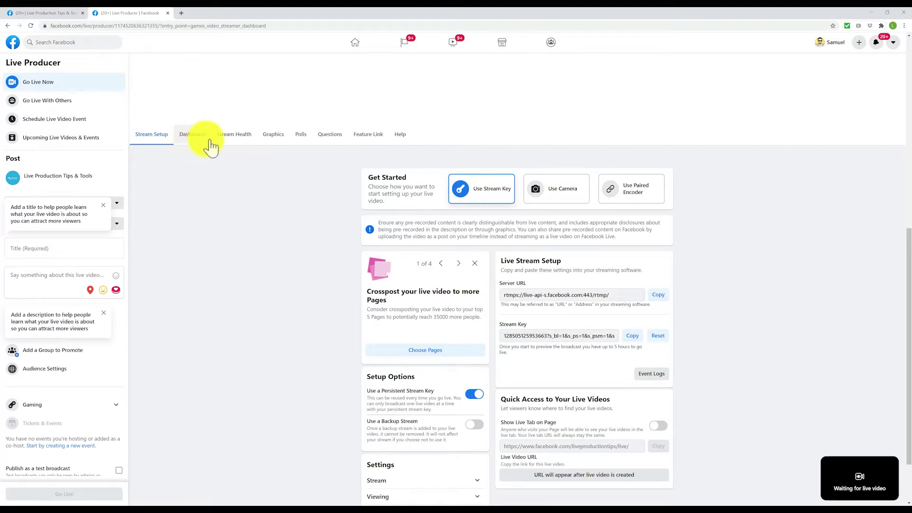
# Step: Open the live video's graphics settings and select the Roundy McCorners graphics package
pyautogui.click(281, 142)
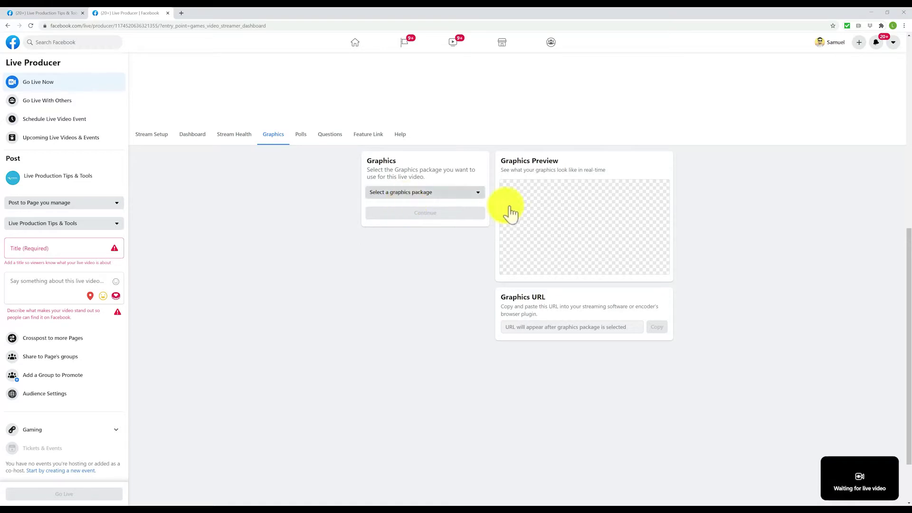
pyautogui.click(480, 197)
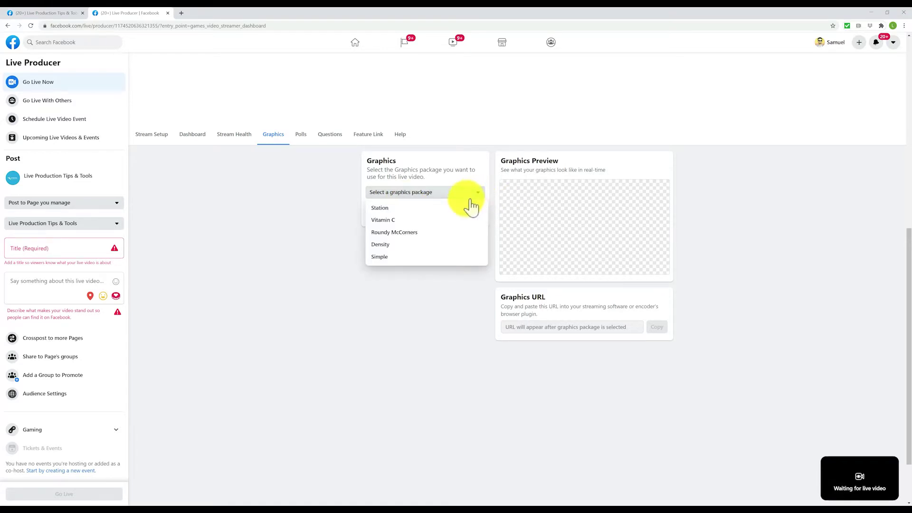
pyautogui.click(429, 236)
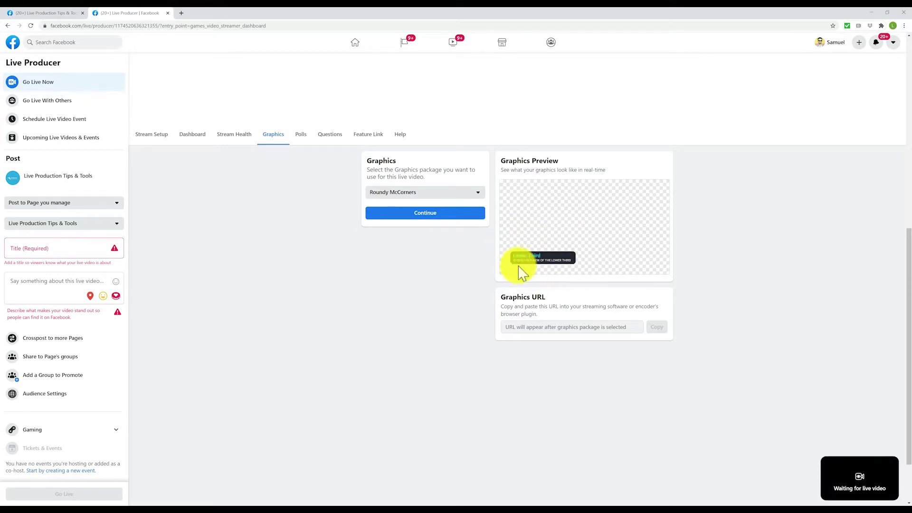
# Step: Preview the Station, Density and Simple graphics packages and return to Roundy McCorners
pyautogui.click(470, 194)
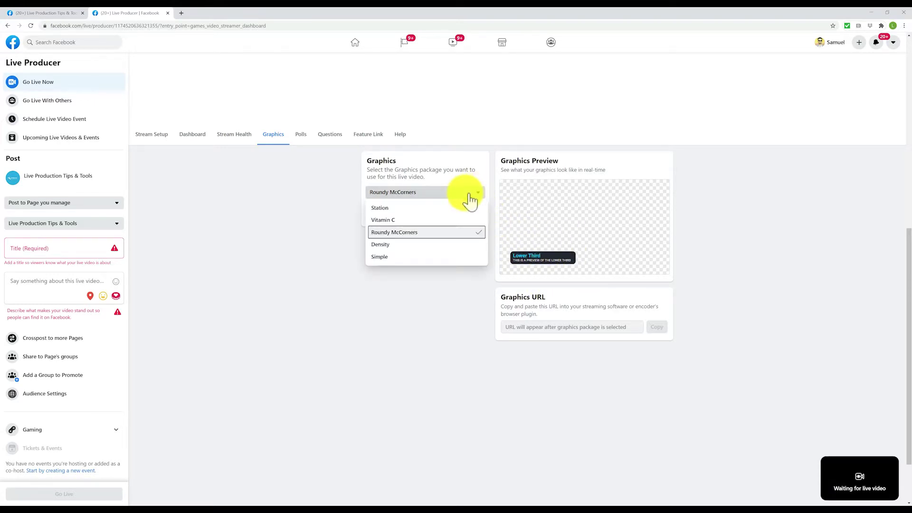
pyautogui.click(402, 209)
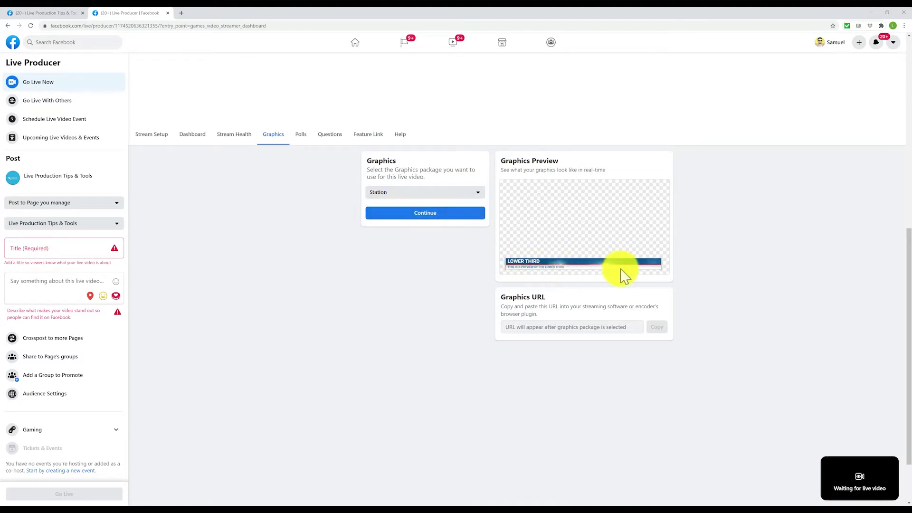
pyautogui.click(446, 195)
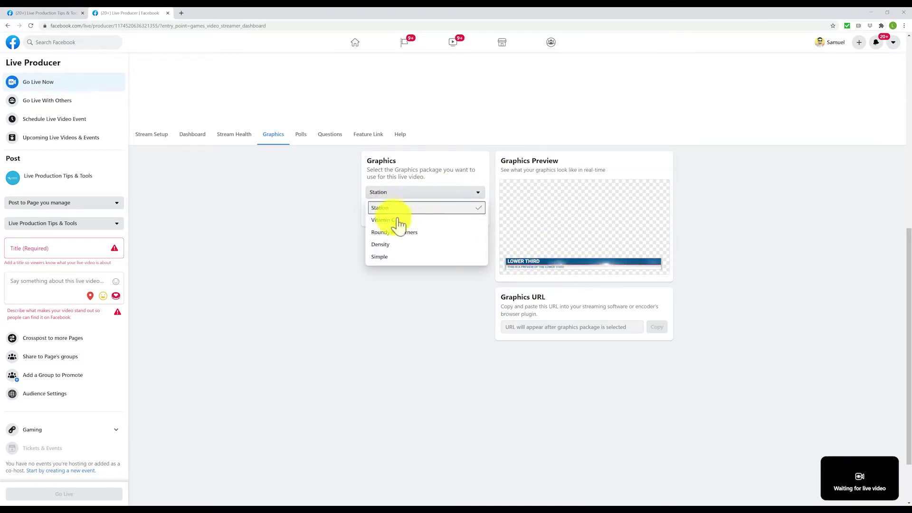
pyautogui.click(398, 246)
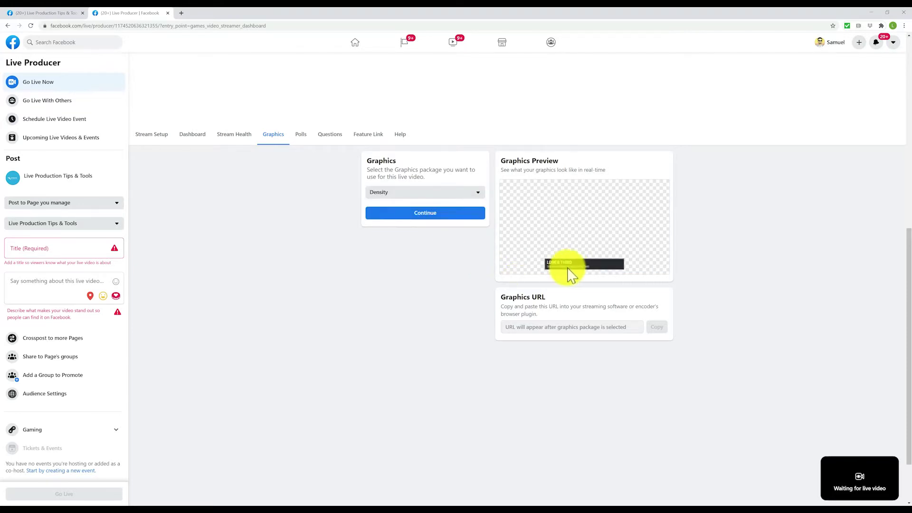
pyautogui.click(409, 193)
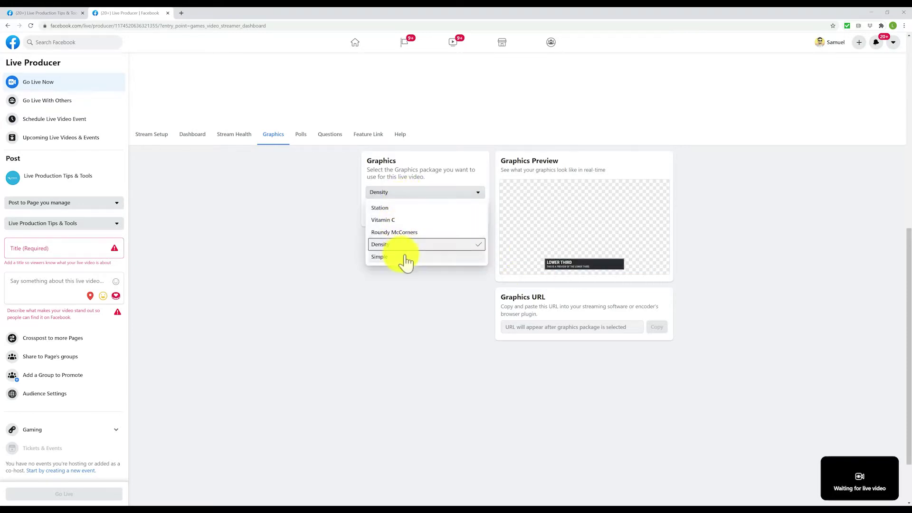
pyautogui.click(405, 258)
pyautogui.click(416, 195)
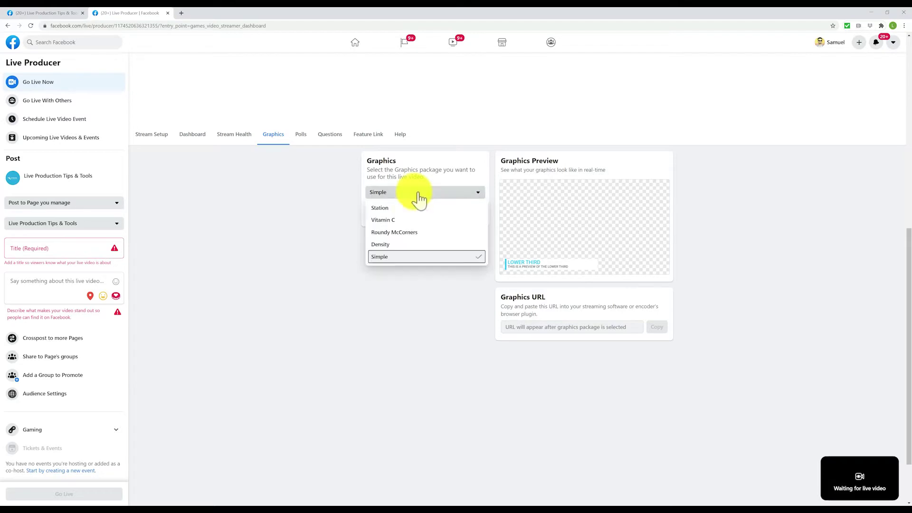
pyautogui.click(408, 232)
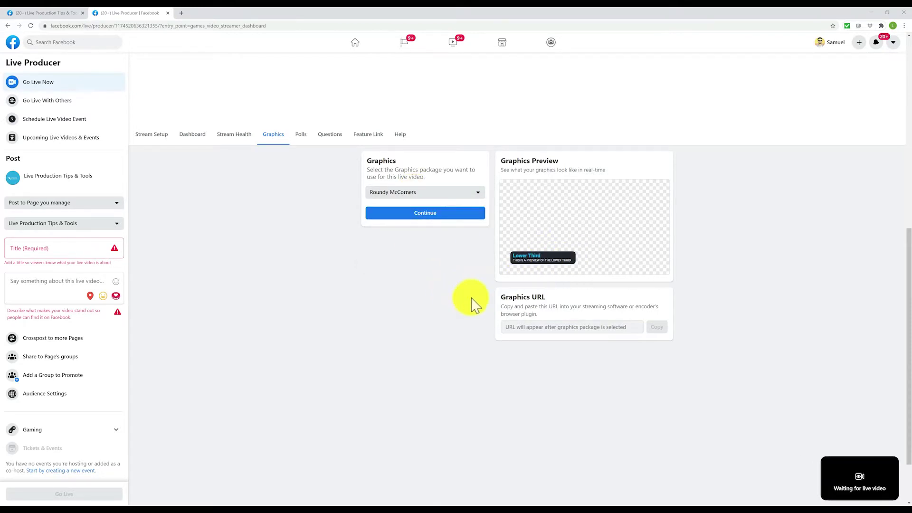
pyautogui.scroll(-1, 468, 302)
pyautogui.scroll(2, 467, 302)
pyautogui.scroll(-2, 467, 301)
pyautogui.scroll(3, 444, 306)
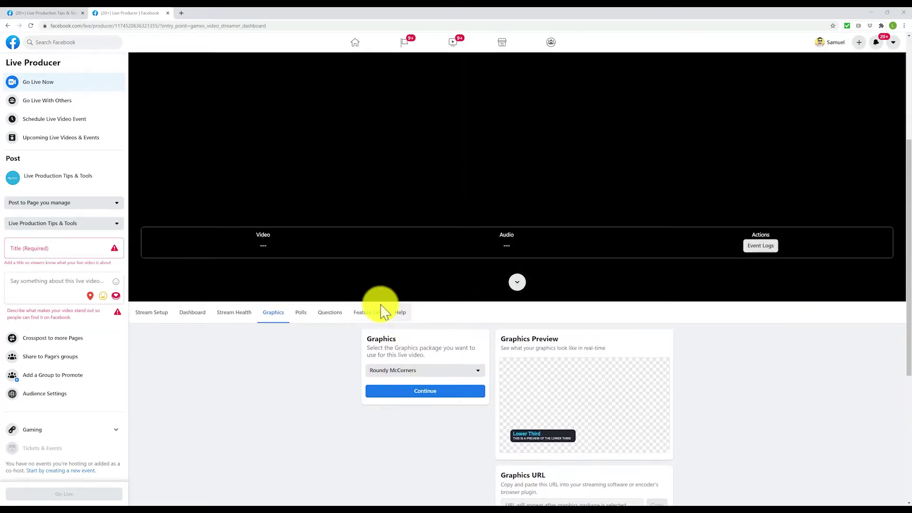
pyautogui.scroll(-3, 381, 306)
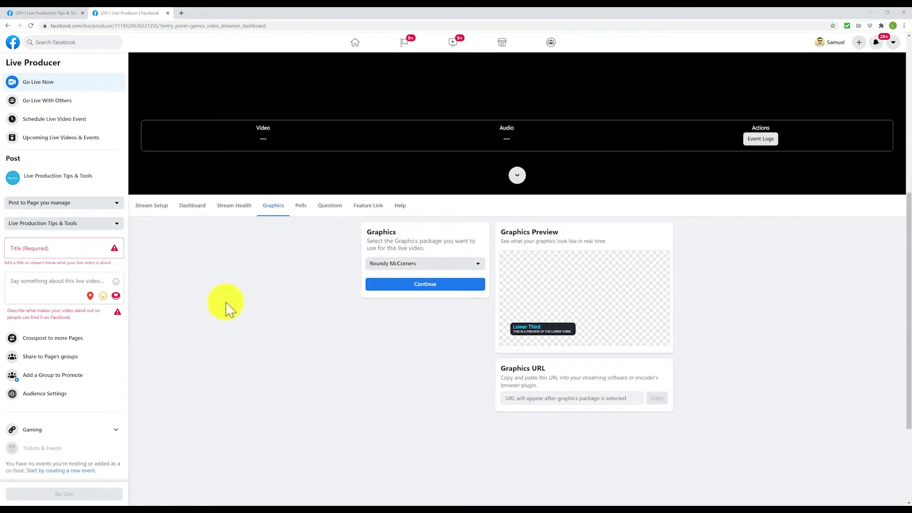
# Step: Title the live video "test live stream" and enter "Test" as its description
pyautogui.click(78, 247)
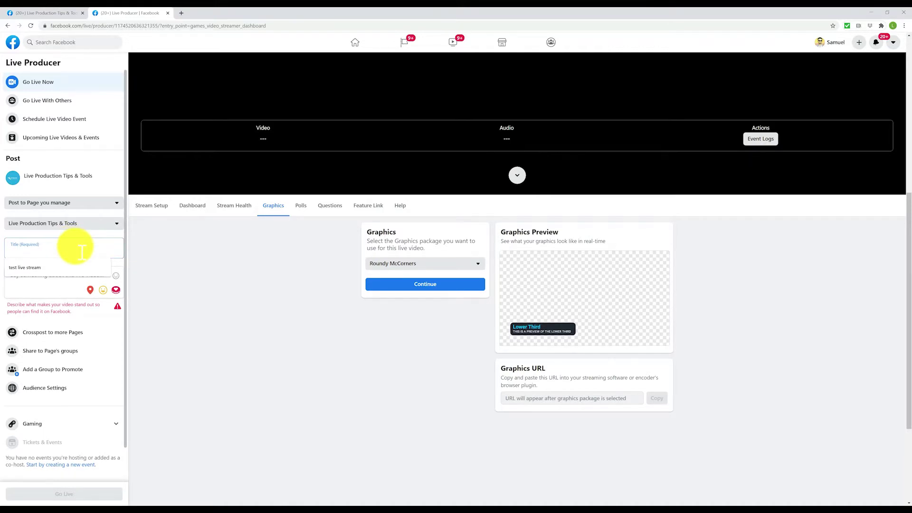
pyautogui.click(52, 268)
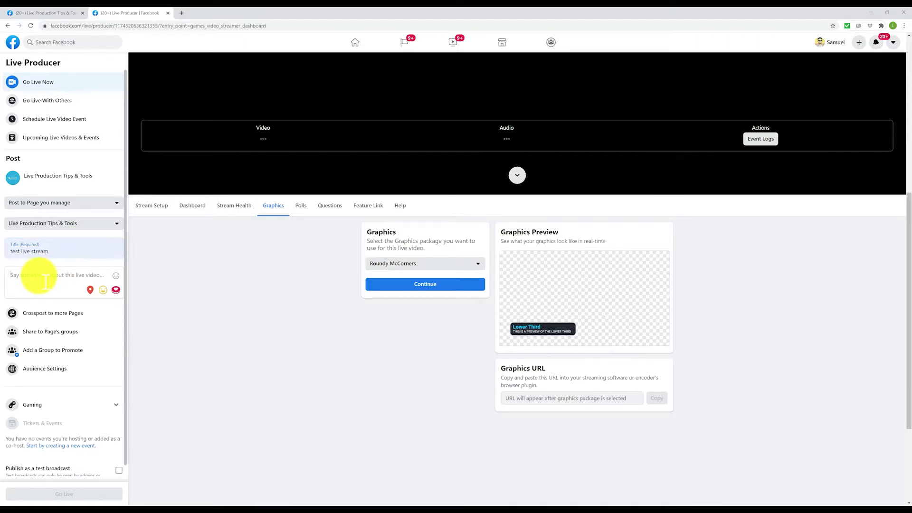
pyautogui.write('Test')
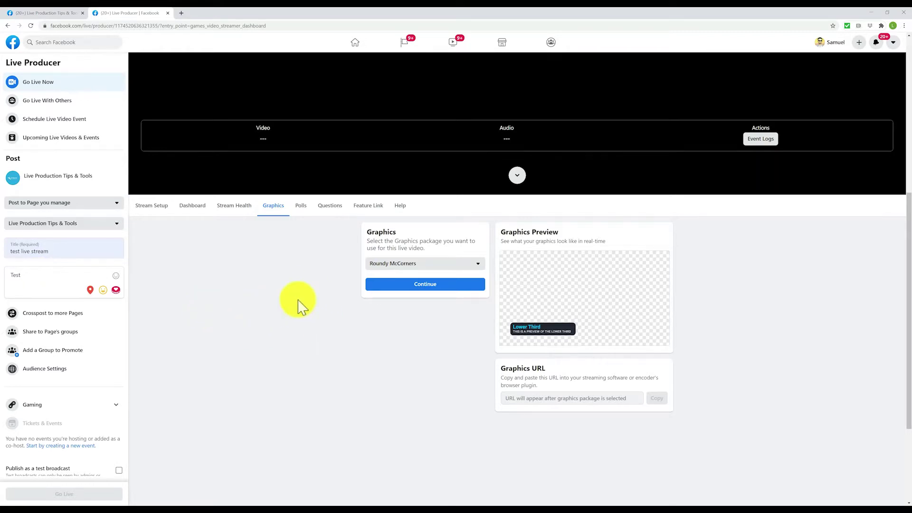
# Step: Confirm the Roundy McCorners graphics package and apply the Blue Monday color scheme to the graphics
pyautogui.click(423, 285)
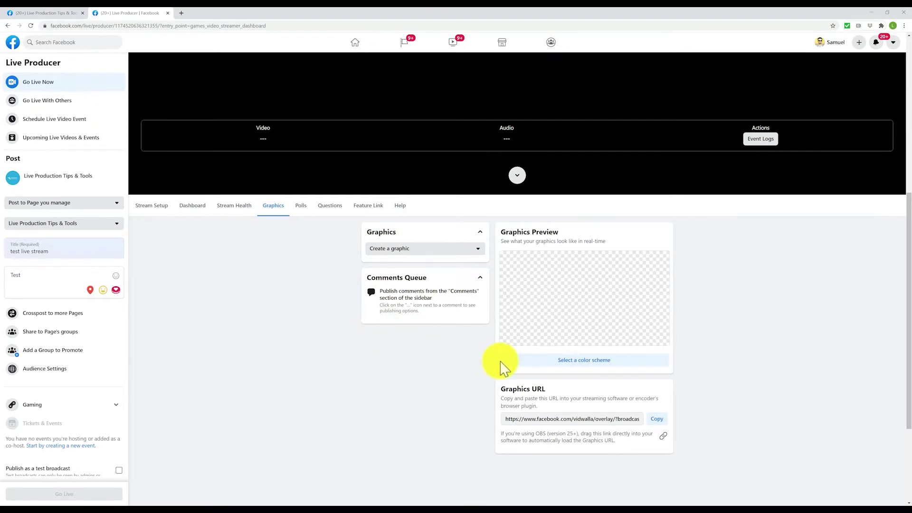
pyautogui.scroll(-1, 475, 356)
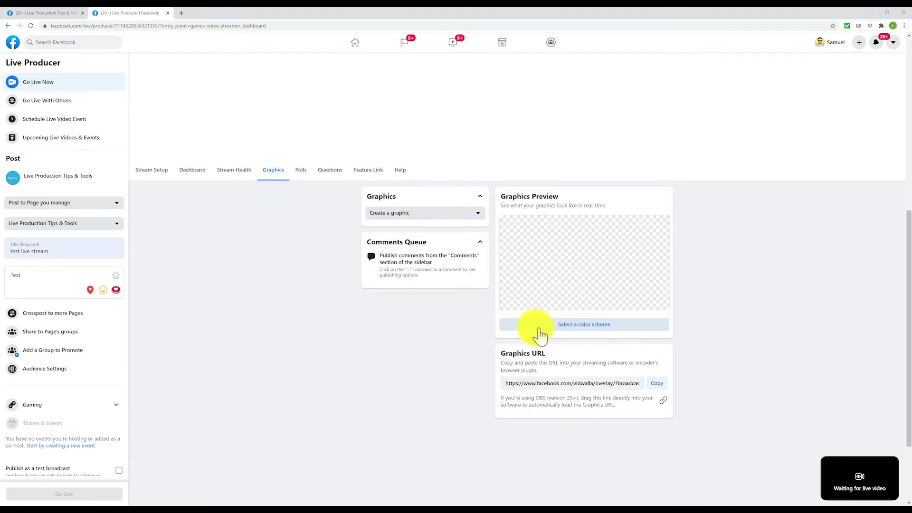
pyautogui.click(602, 329)
pyautogui.scroll(-1, 586, 399)
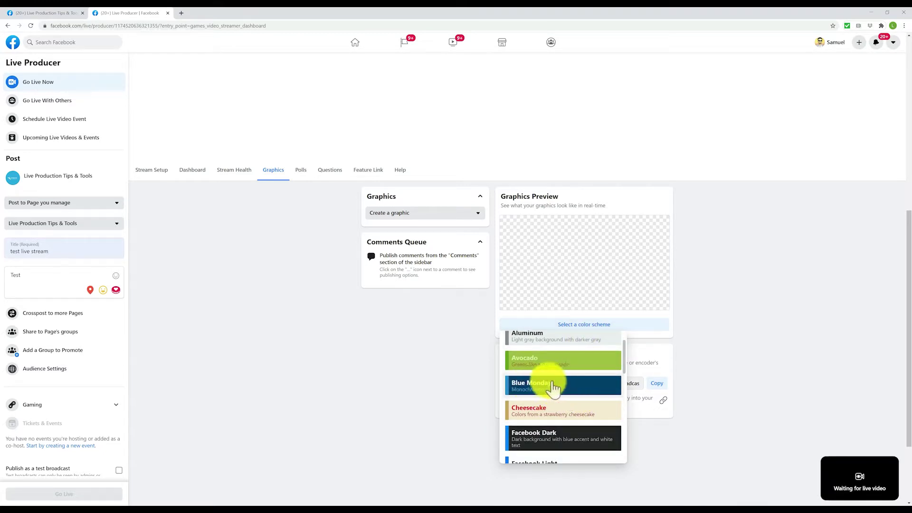
pyautogui.scroll(-1, 629, 376)
pyautogui.scroll(1, 630, 378)
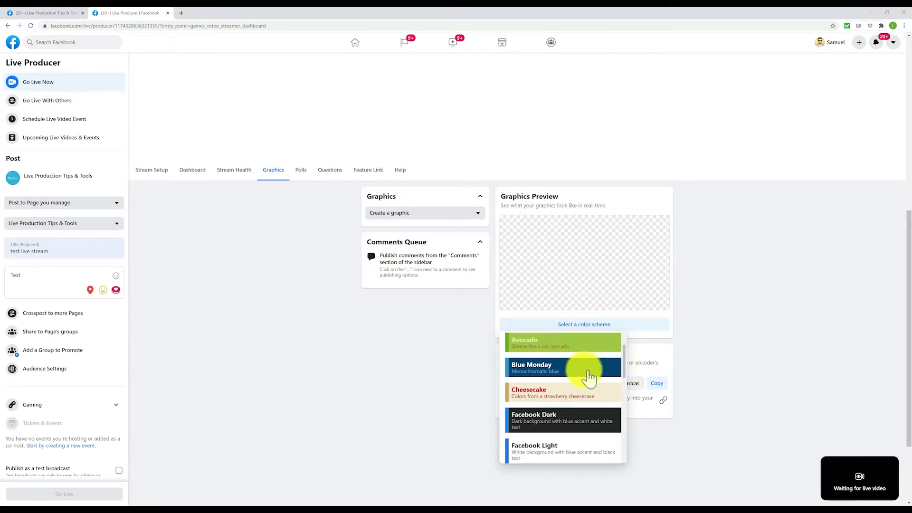
pyautogui.click(564, 370)
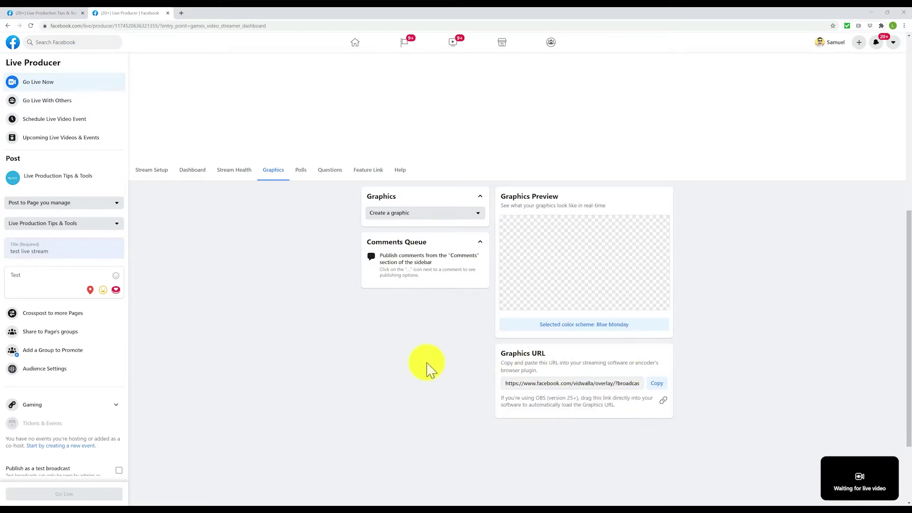
pyautogui.scroll(-1, 455, 372)
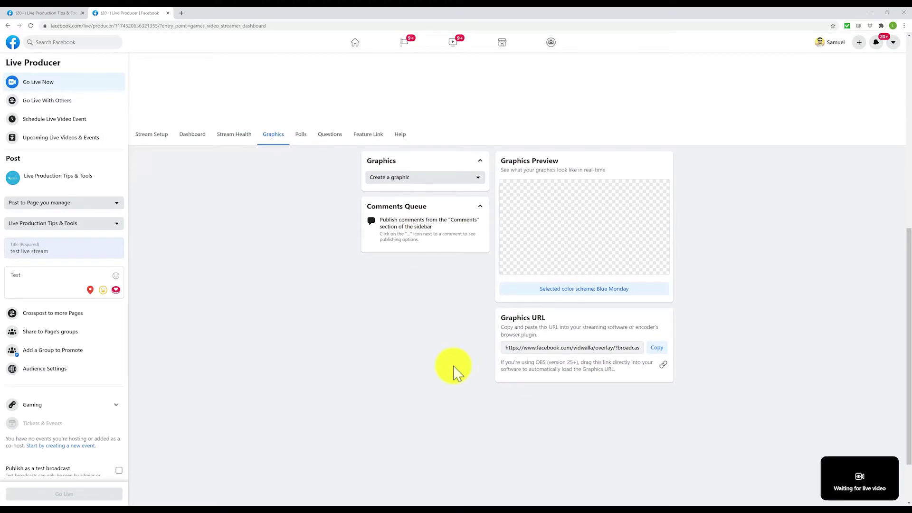
pyautogui.scroll(2, 454, 372)
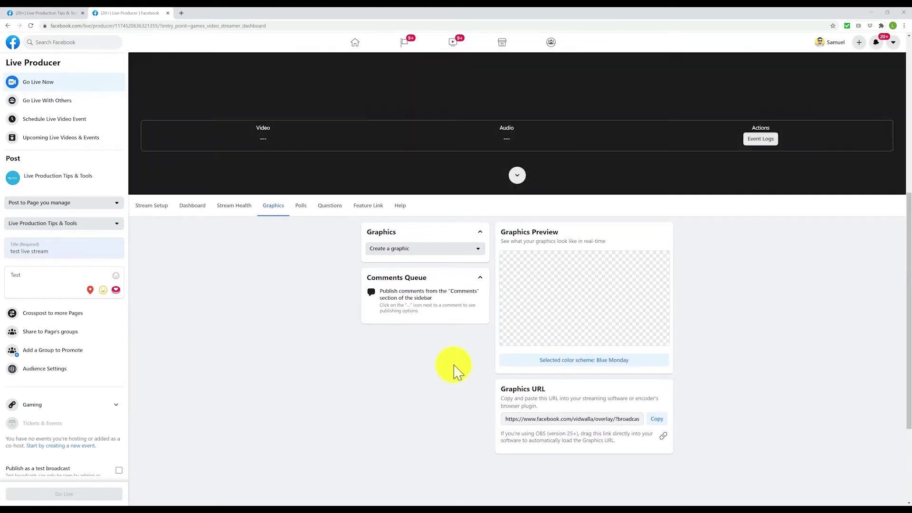
# Step: Create and save a lower-third graphic with the presenter's first name as title and "Live production Tips & Tools" as subtitle
pyautogui.scroll(-2, 454, 372)
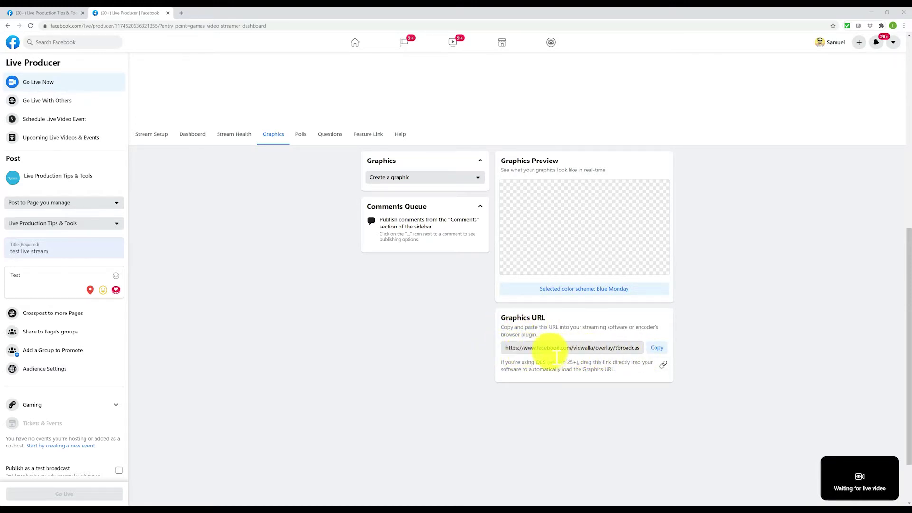
pyautogui.scroll(1, 468, 359)
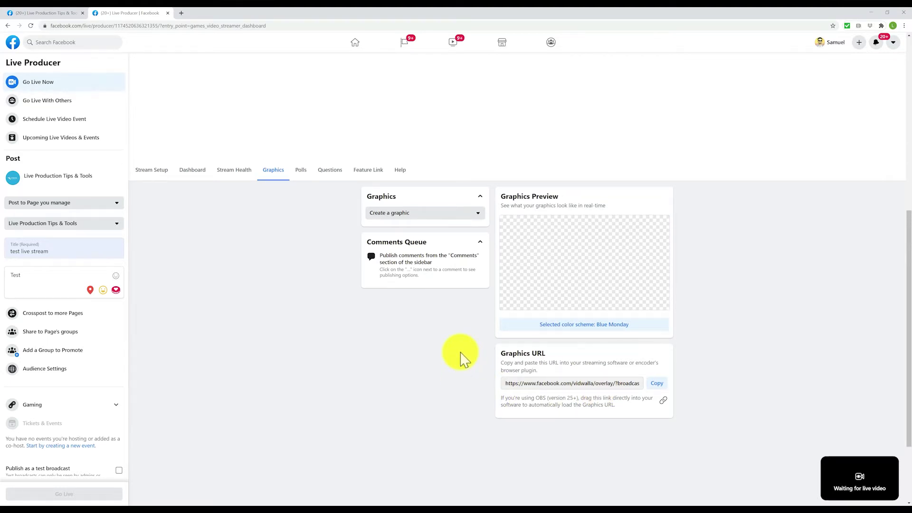
pyautogui.scroll(1, 462, 358)
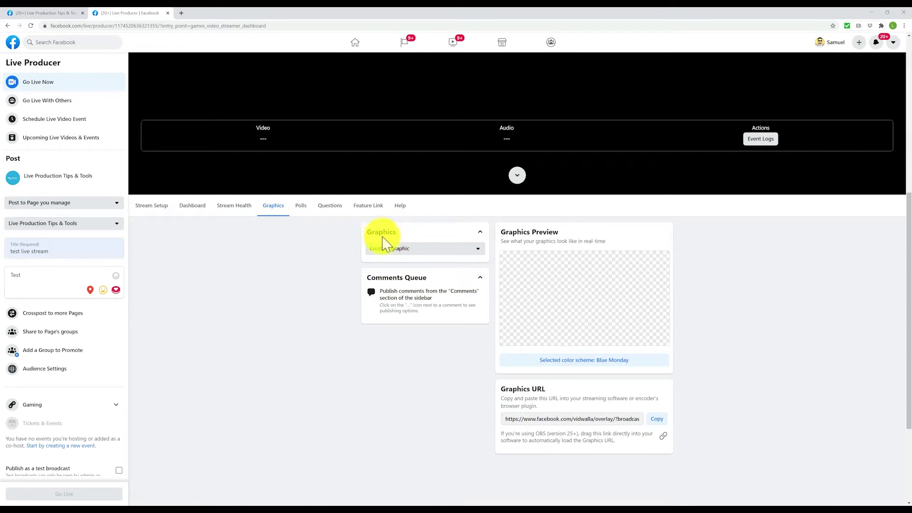
pyautogui.doubleClick(380, 232)
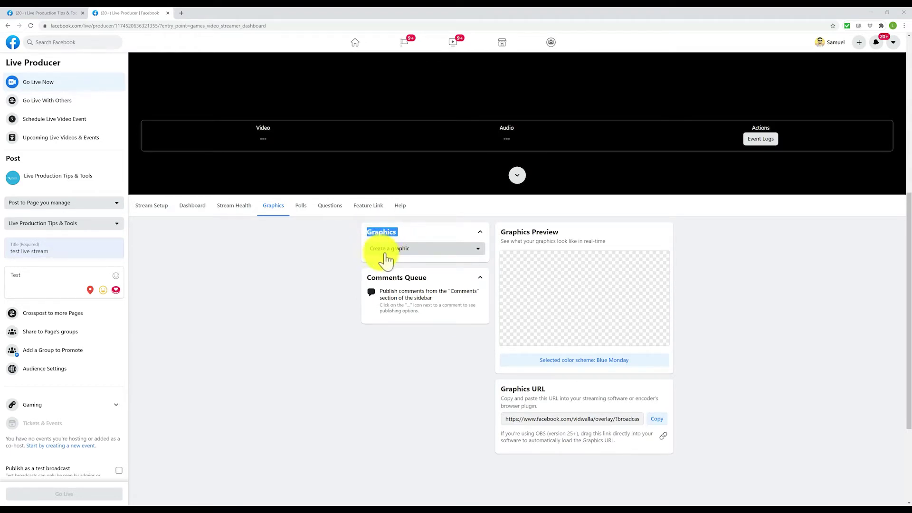
pyautogui.click(316, 246)
pyautogui.click(457, 256)
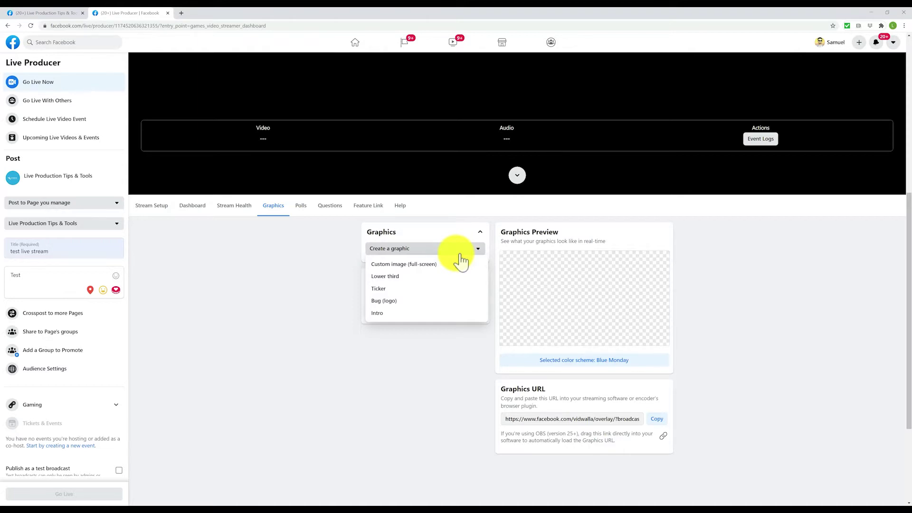
pyautogui.click(399, 277)
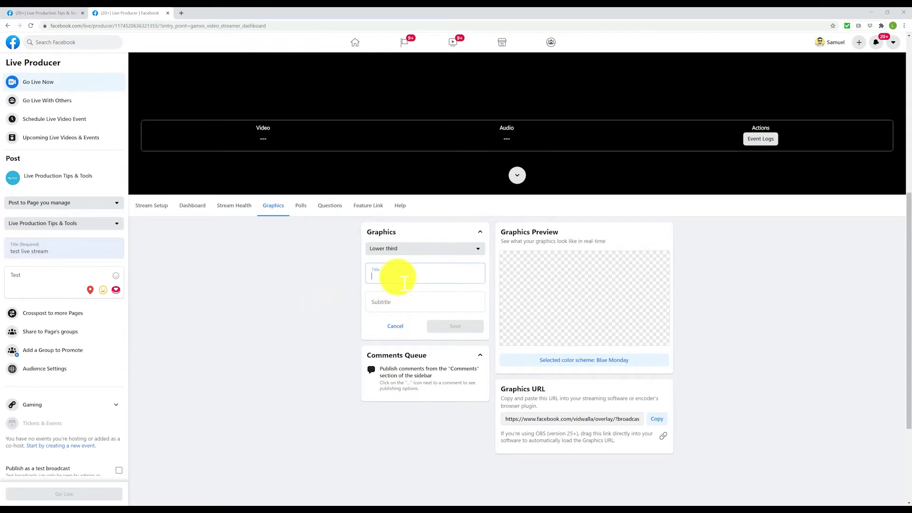
pyautogui.write('S')
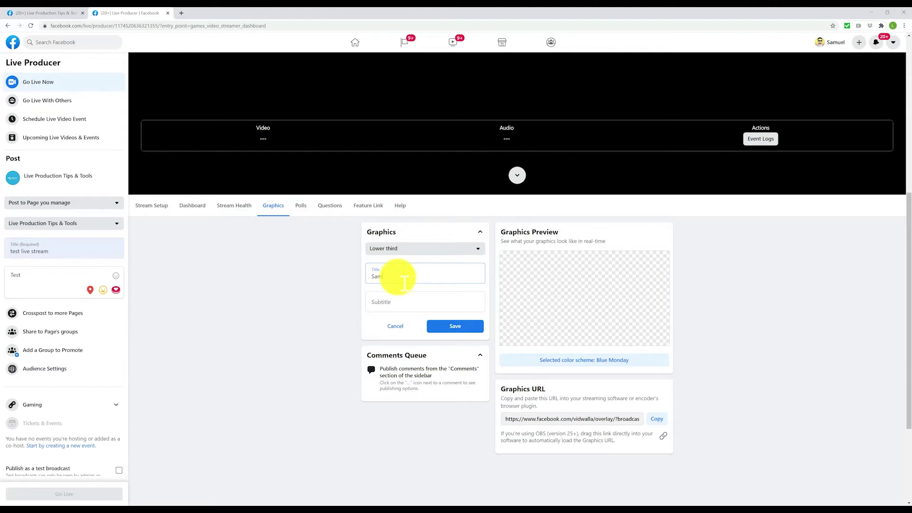
pyautogui.write('am')
pyautogui.click(406, 304)
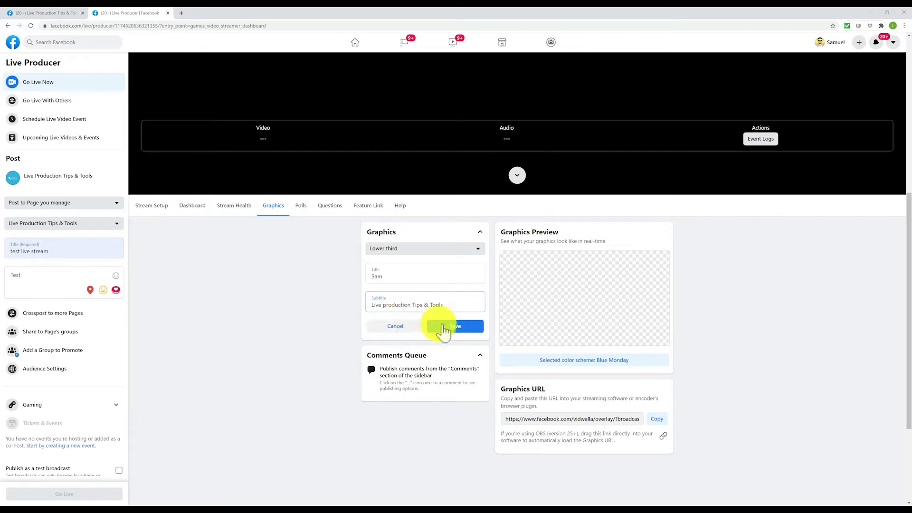
pyautogui.click(460, 326)
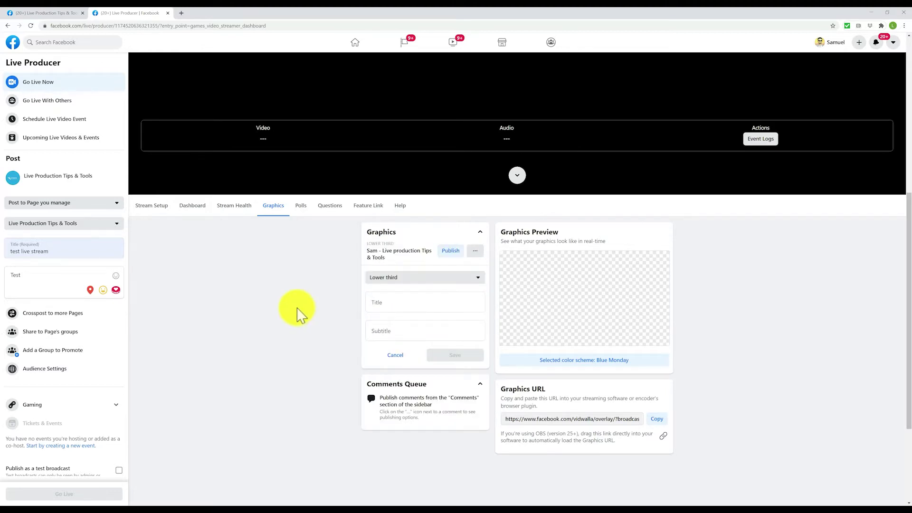
# Step: Publish the saved lower third, unpublish it, and publish it again to test it in the graphics preview
pyautogui.scroll(-1, 304, 333)
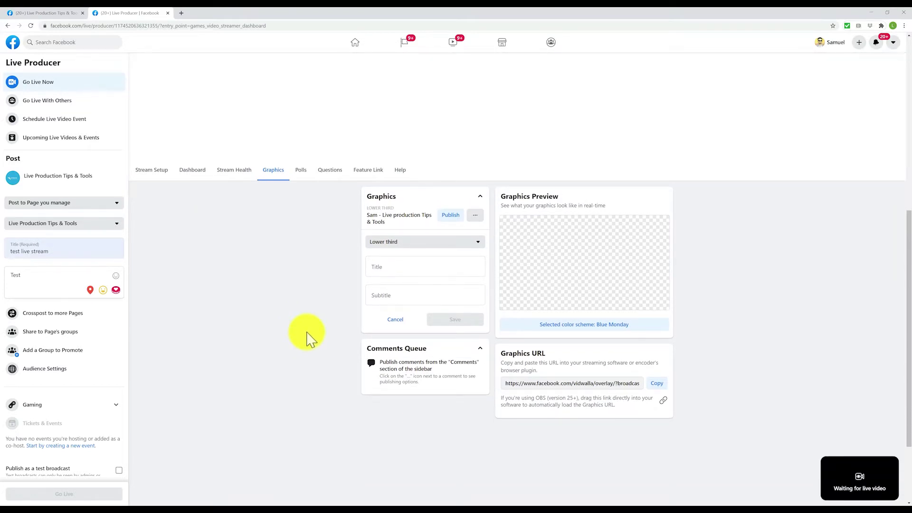
pyautogui.scroll(1, 306, 334)
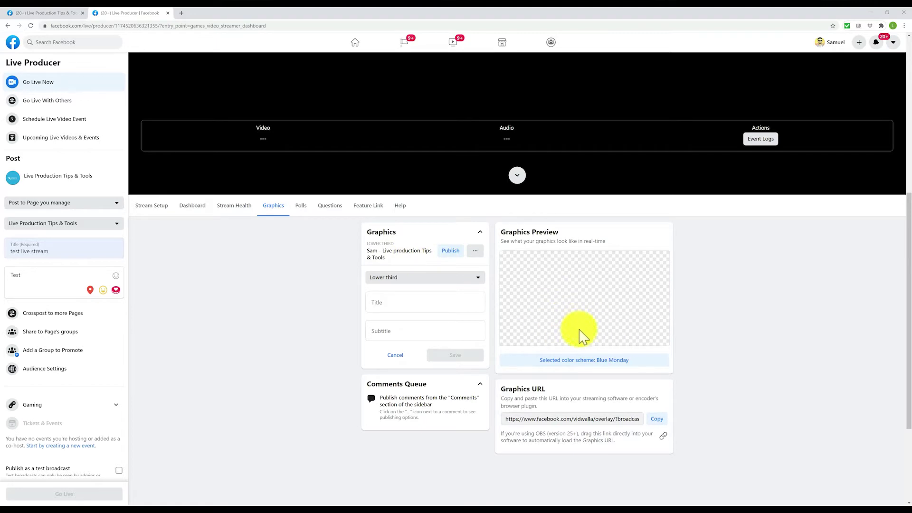
pyautogui.click(444, 254)
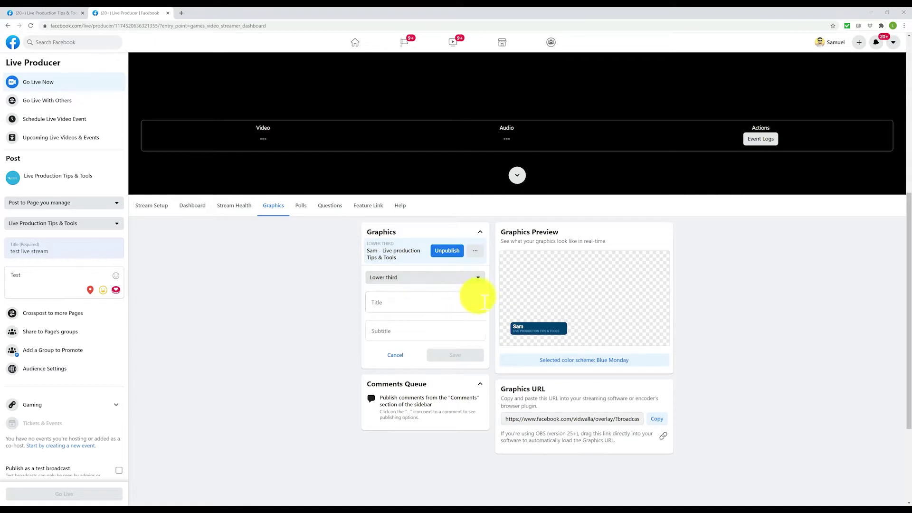
pyautogui.click(449, 251)
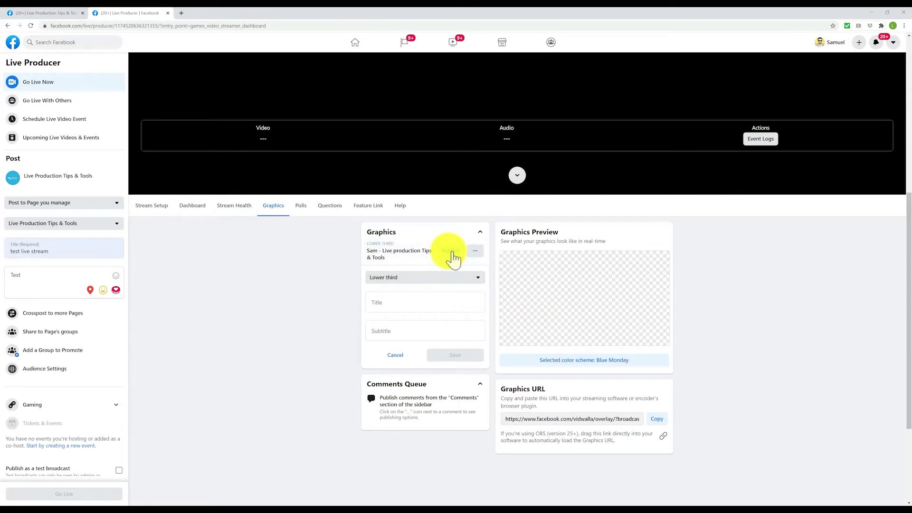
pyautogui.click(453, 257)
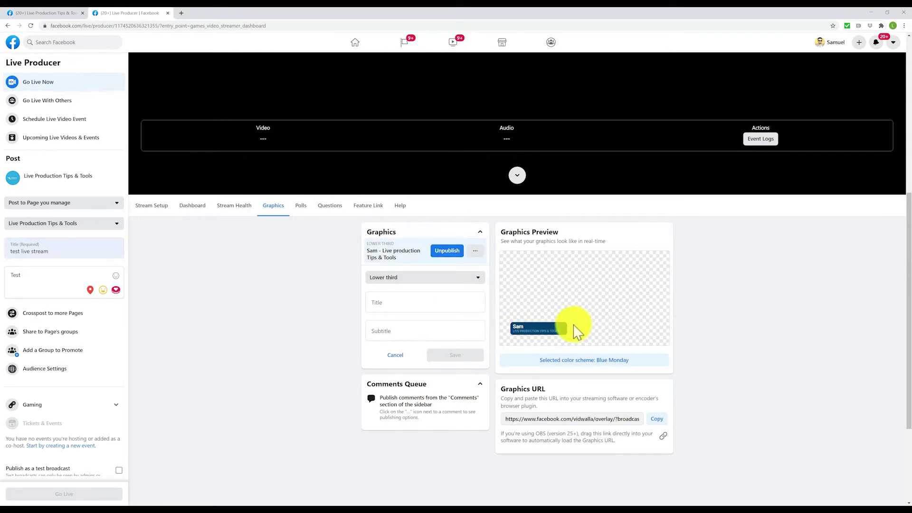
# Step: Copy the Graphics URL of the live video and switch to OBS Studio
pyautogui.scroll(-3, 570, 333)
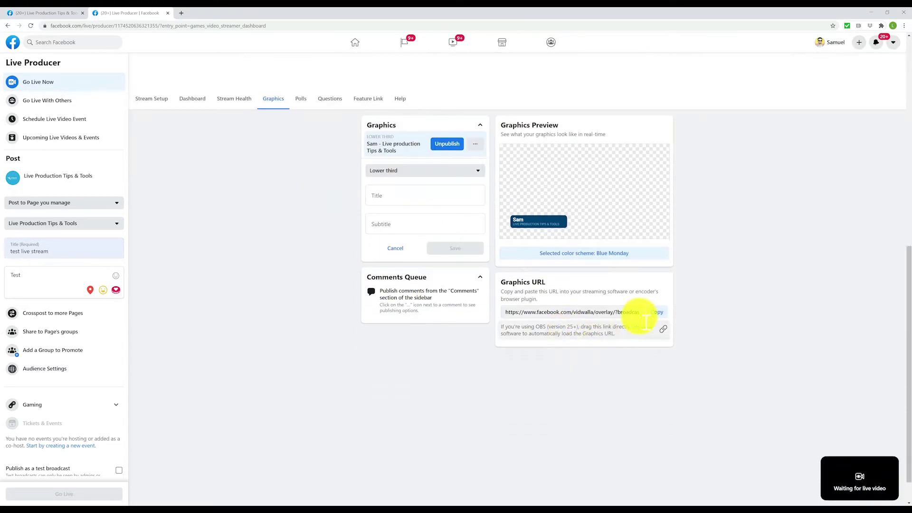
pyautogui.click(658, 319)
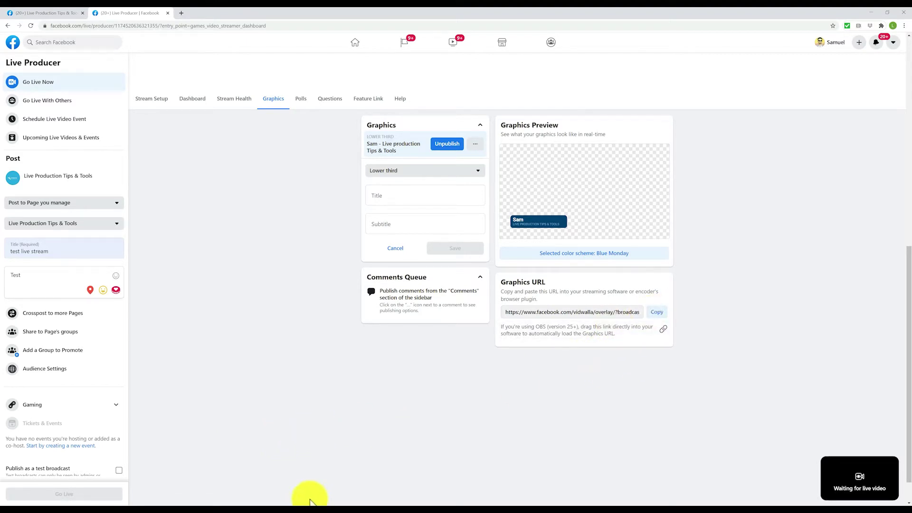
pyautogui.click(294, 503)
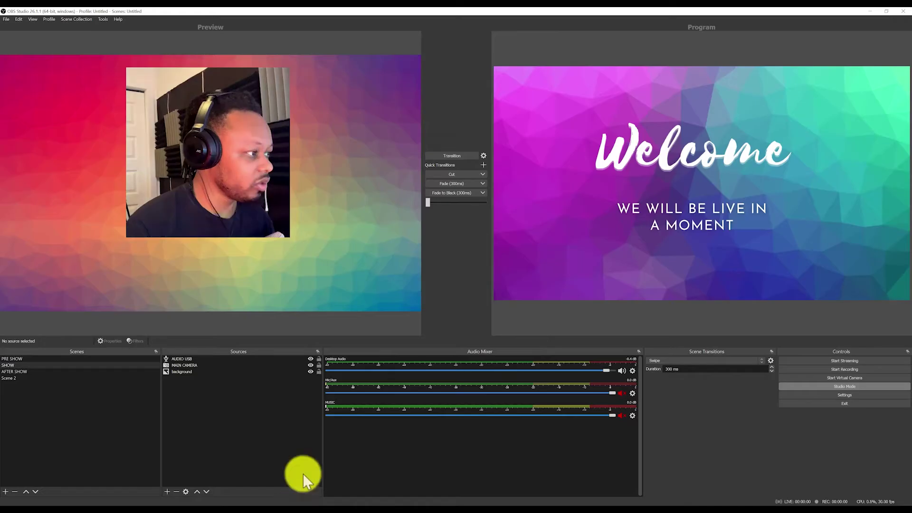
# Step: Duplicate the SHOW scene and name the copy "Lower thirds"
pyautogui.rightClick(81, 363)
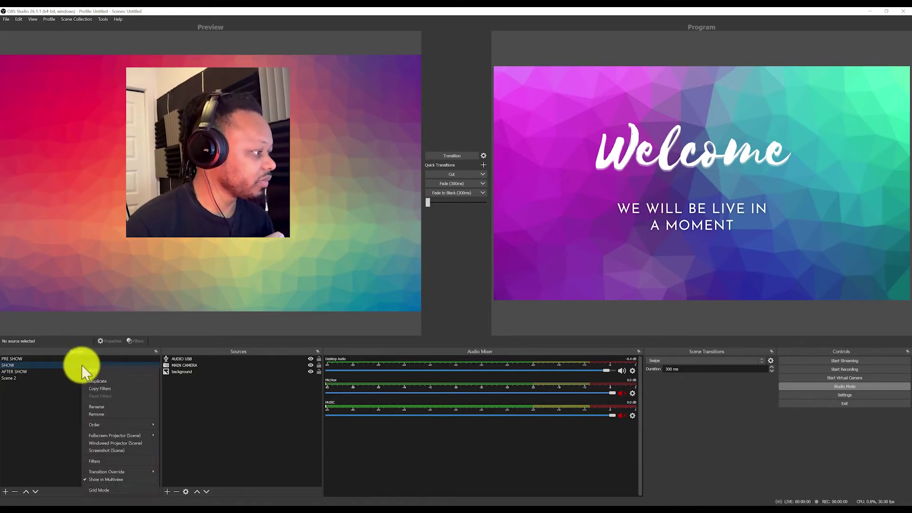
pyautogui.click(104, 381)
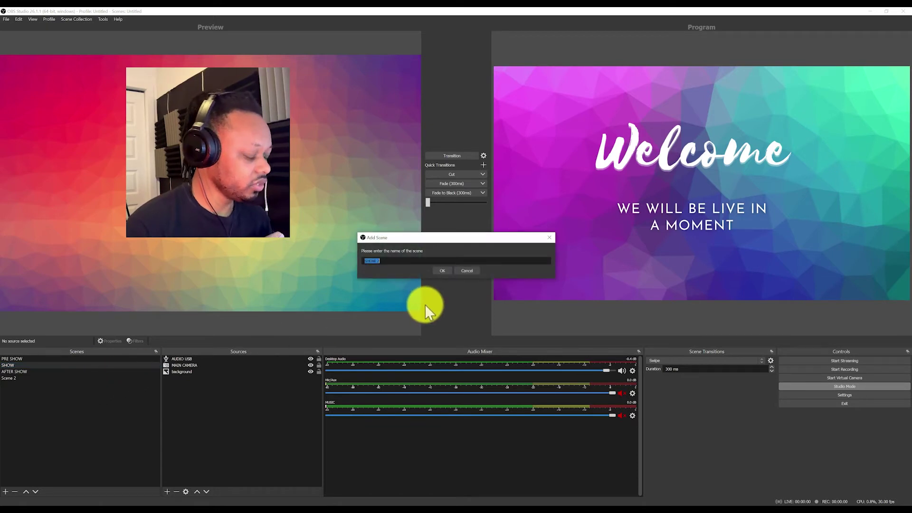
pyautogui.write('Lo')
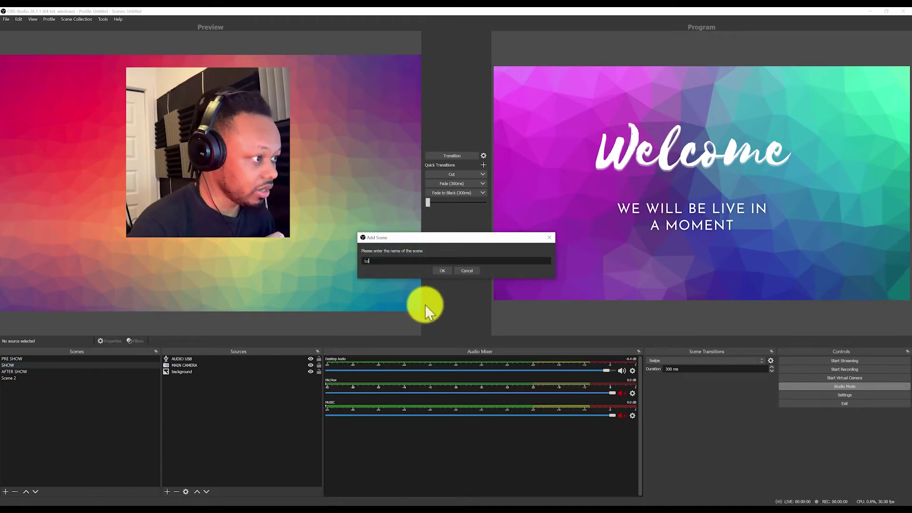
pyautogui.write('wert')
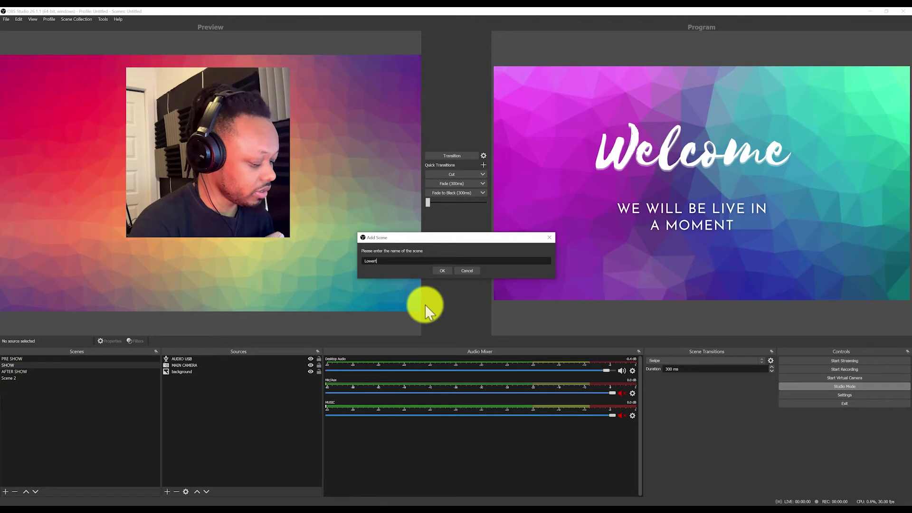
pyautogui.press('BackSpace')
pyautogui.press('BackSpace')
pyautogui.press('BackSpace')
pyautogui.press('BackSpace')
pyautogui.write('thirds')
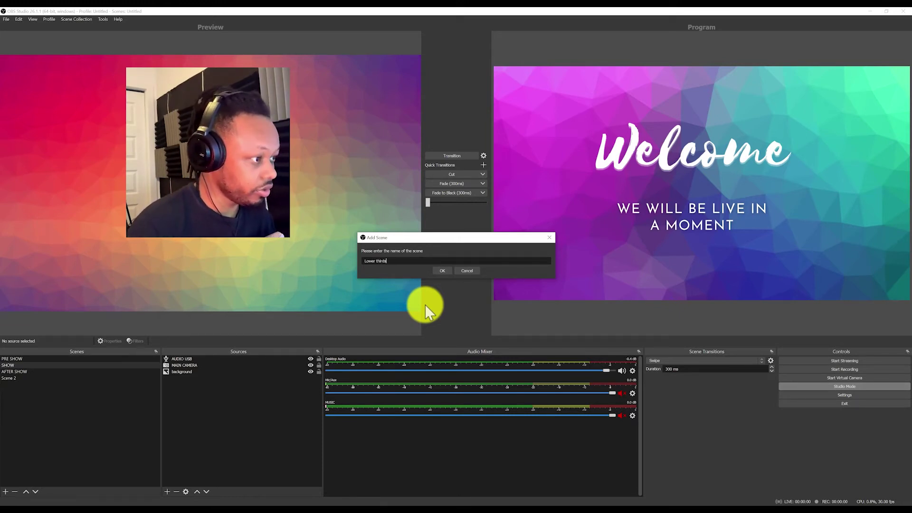
pyautogui.click(443, 271)
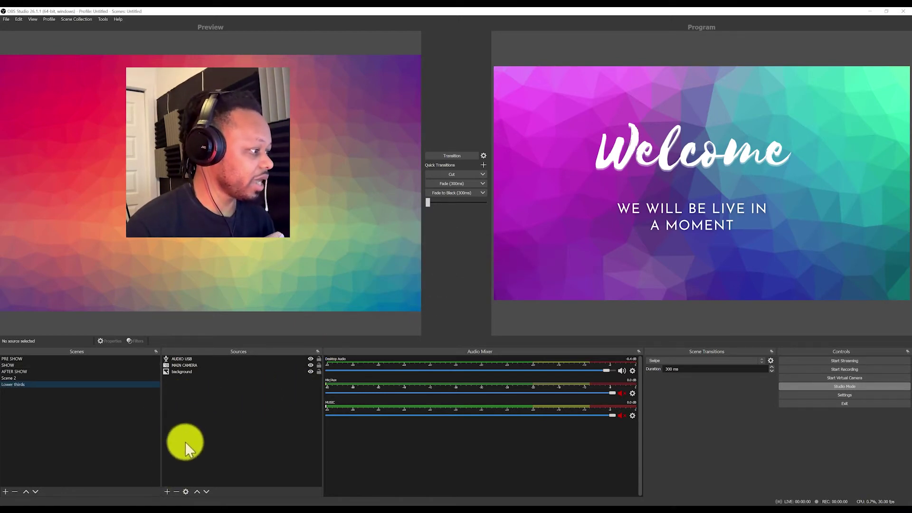
# Step: Add a new Browser source with the default name to the Lower thirds scene
pyautogui.click(167, 492)
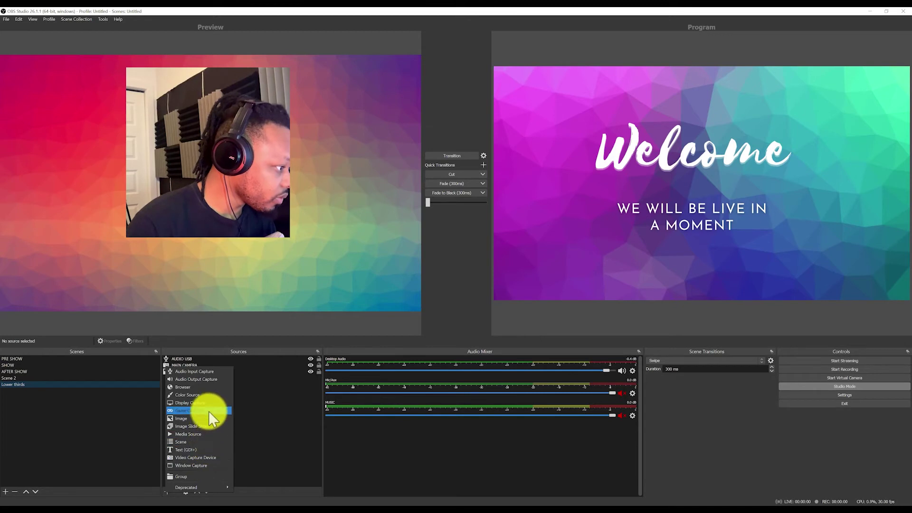
pyautogui.click(212, 386)
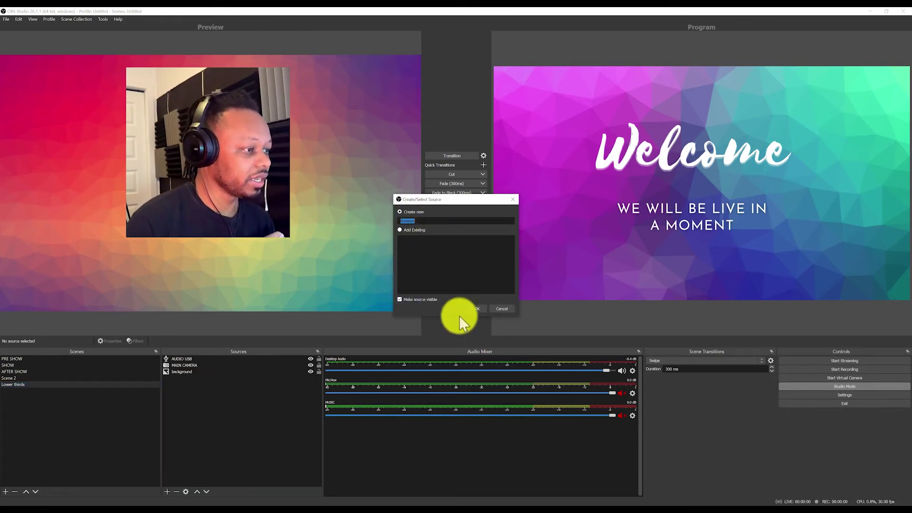
pyautogui.click(477, 309)
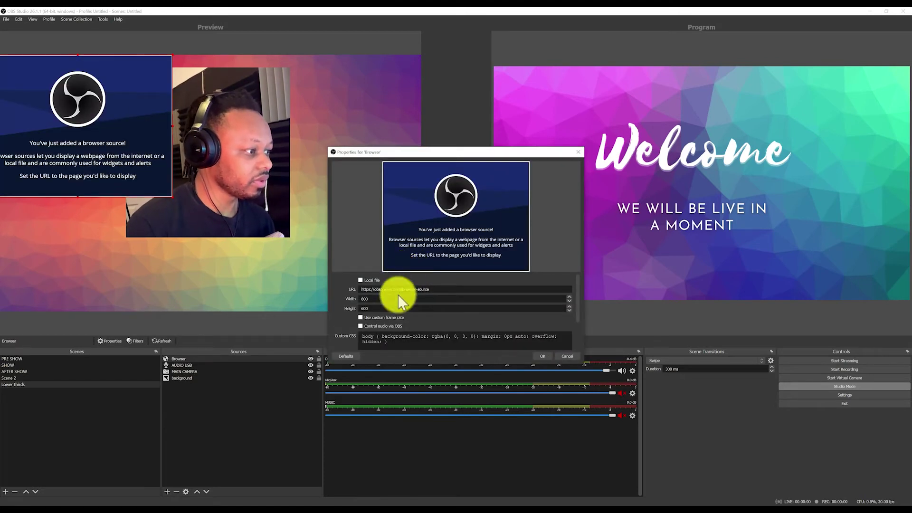
# Step: Replace the Browser source's default URL with the copied Graphics URL and accept the source properties
pyautogui.moveTo(443, 290); pyautogui.dragTo(325, 287)
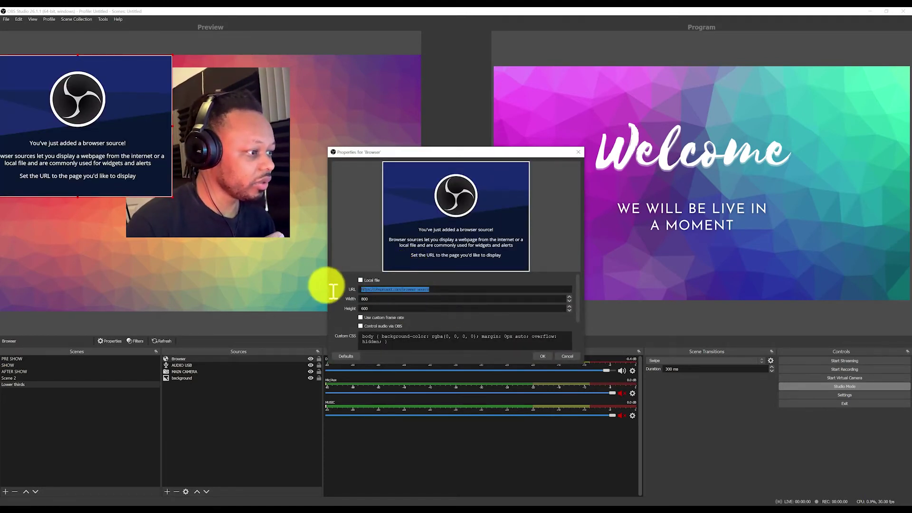
pyautogui.press('BackSpace')
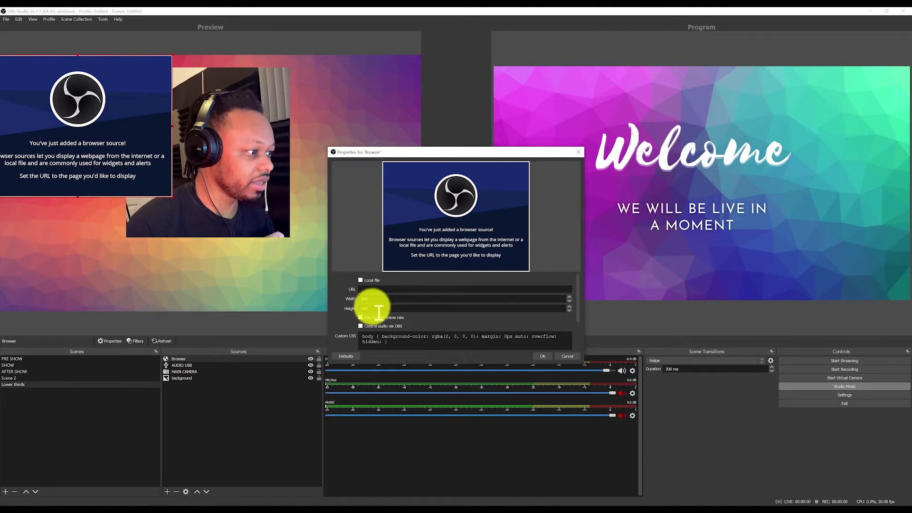
pyautogui.click(392, 289)
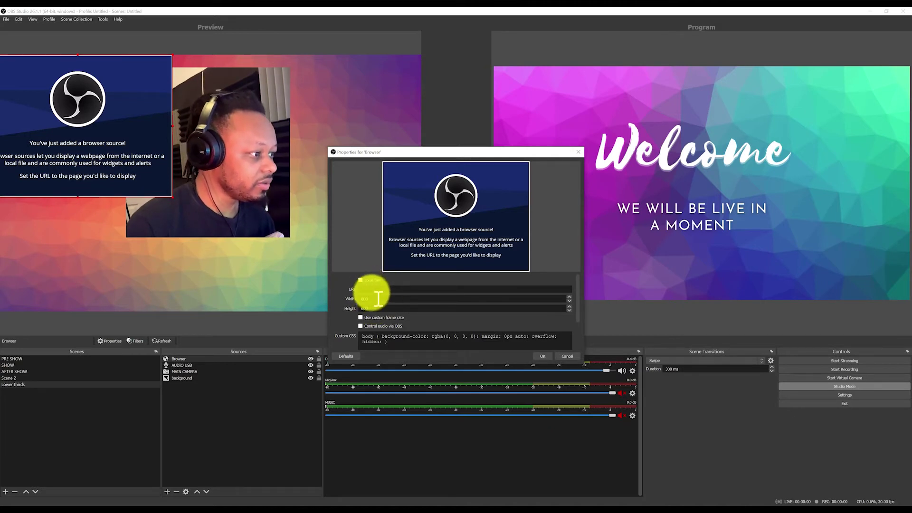
pyautogui.rightClick(375, 291)
pyautogui.click(392, 327)
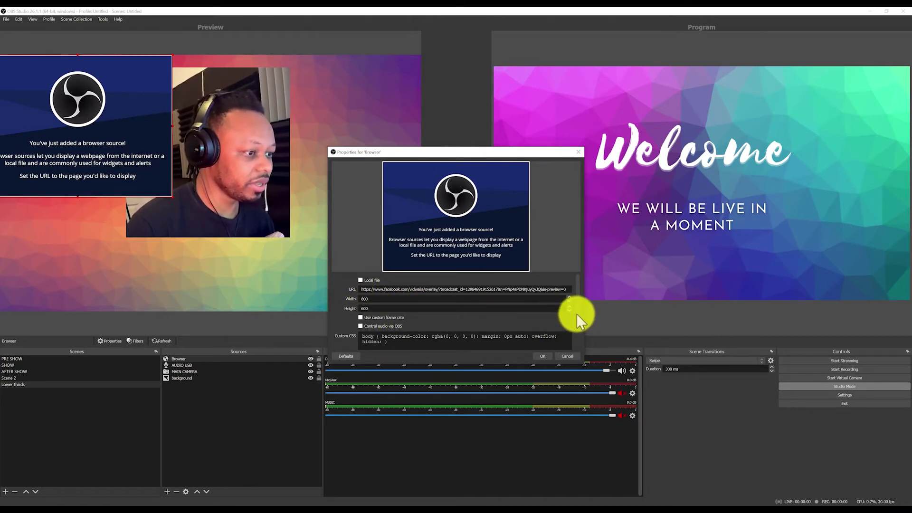
pyautogui.moveTo(578, 313); pyautogui.dragTo(577, 349)
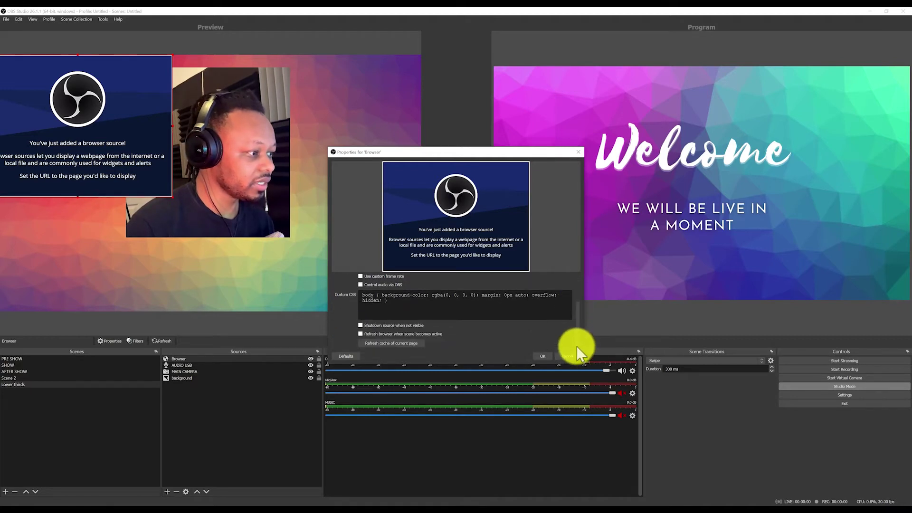
pyautogui.click(542, 356)
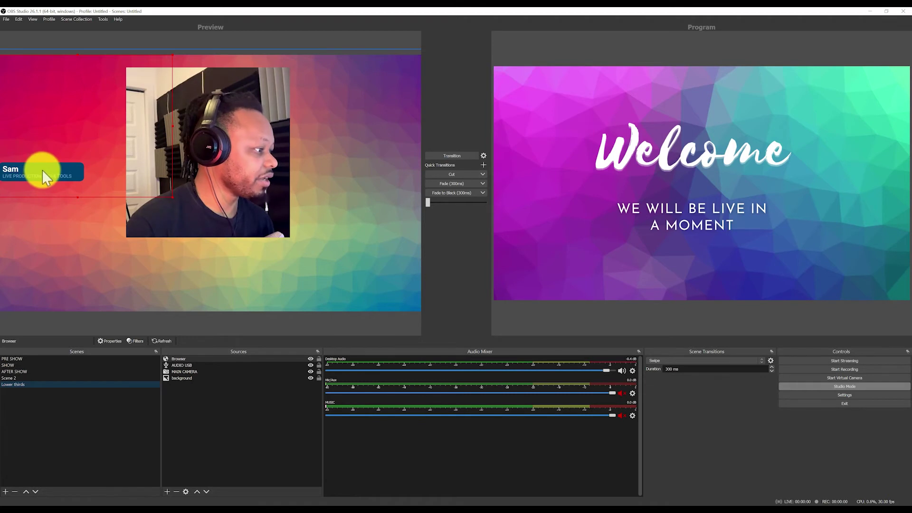
# Step: Enlarge the Browser source in the preview and place its lower-third graphic below the camera picture, near the canvas's lower left
pyautogui.moveTo(41, 169); pyautogui.dragTo(70, 286)
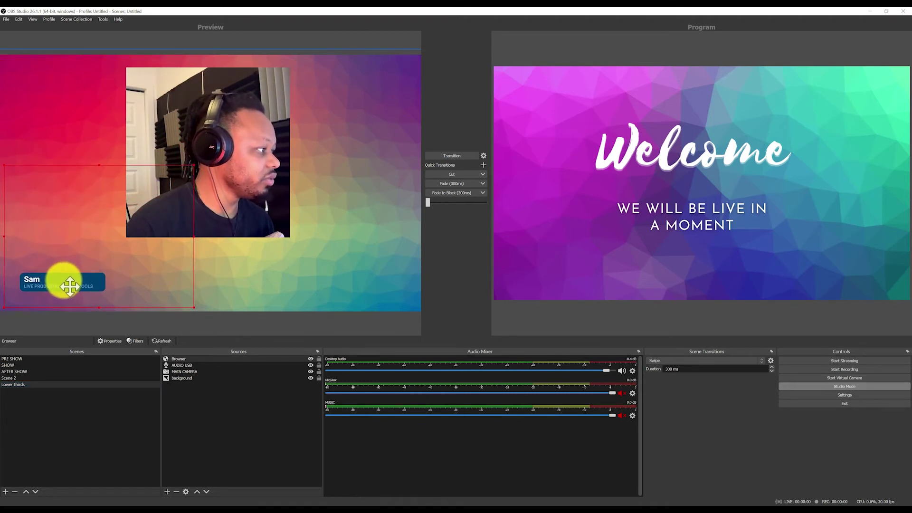
pyautogui.moveTo(194, 236); pyautogui.dragTo(295, 270)
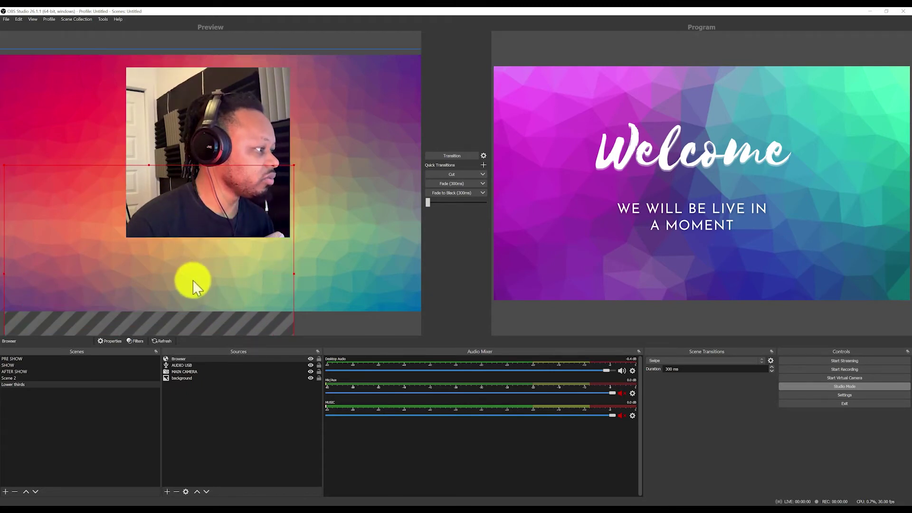
pyautogui.moveTo(193, 281); pyautogui.dragTo(241, 224)
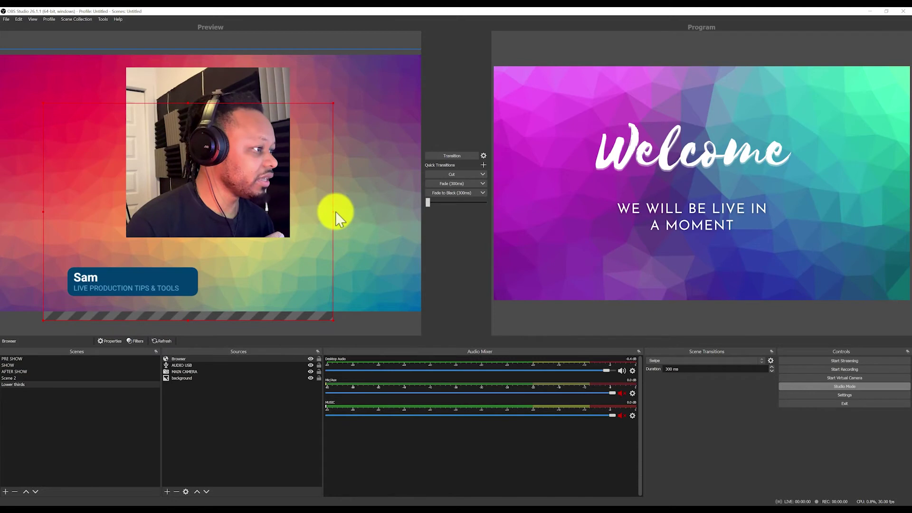
# Step: Fine-tune the Browser source's size and move its lower-third graphic to just beneath the camera picture
pyautogui.moveTo(335, 212)
pyautogui.mouseDown()
pyautogui.moveTo(356, 215)
pyautogui.moveTo(343, 218)
pyautogui.mouseUp()
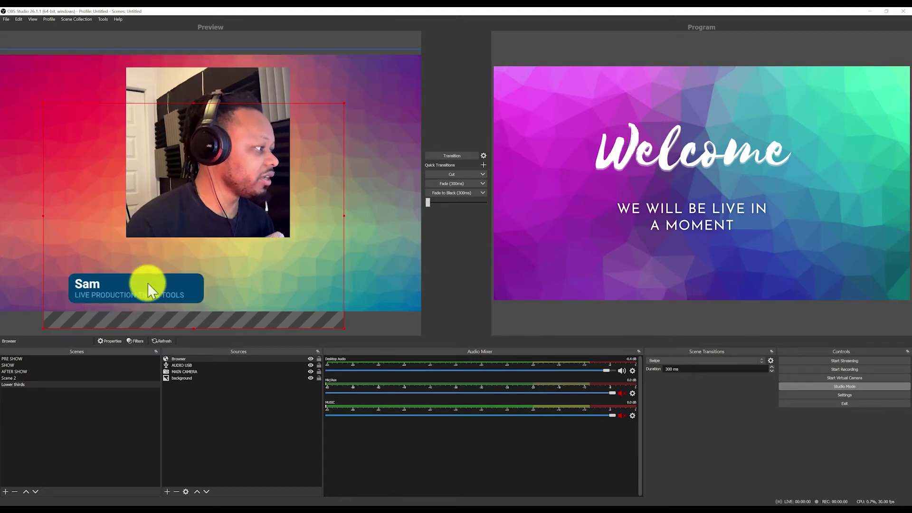
pyautogui.moveTo(343, 213); pyautogui.dragTo(331, 217)
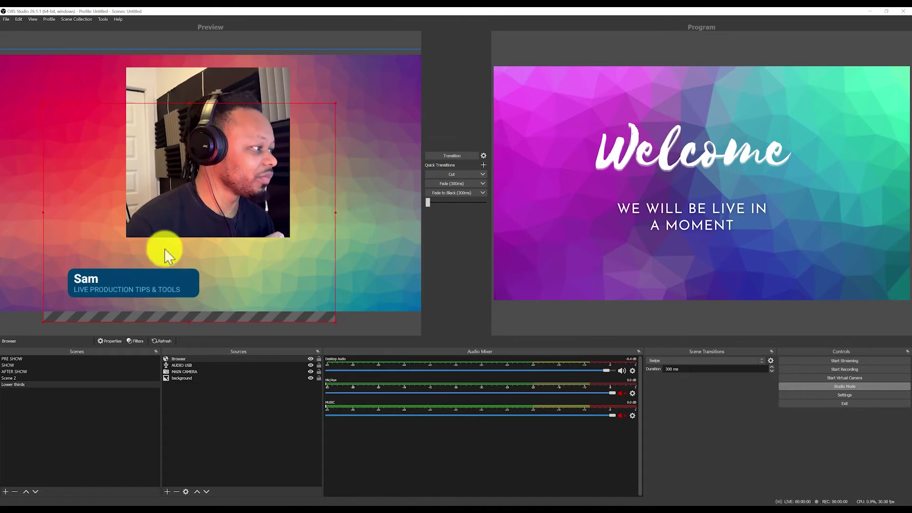
pyautogui.moveTo(92, 285); pyautogui.dragTo(163, 255)
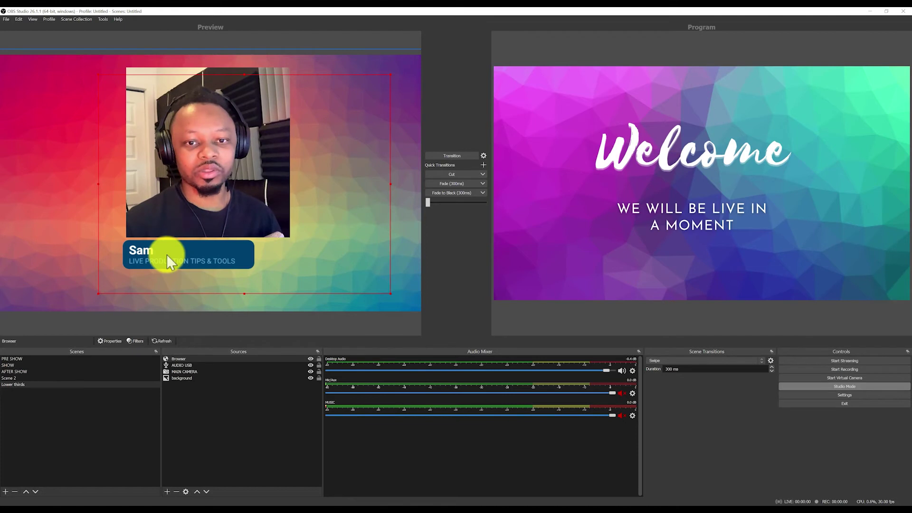
pyautogui.moveTo(169, 252); pyautogui.dragTo(173, 265)
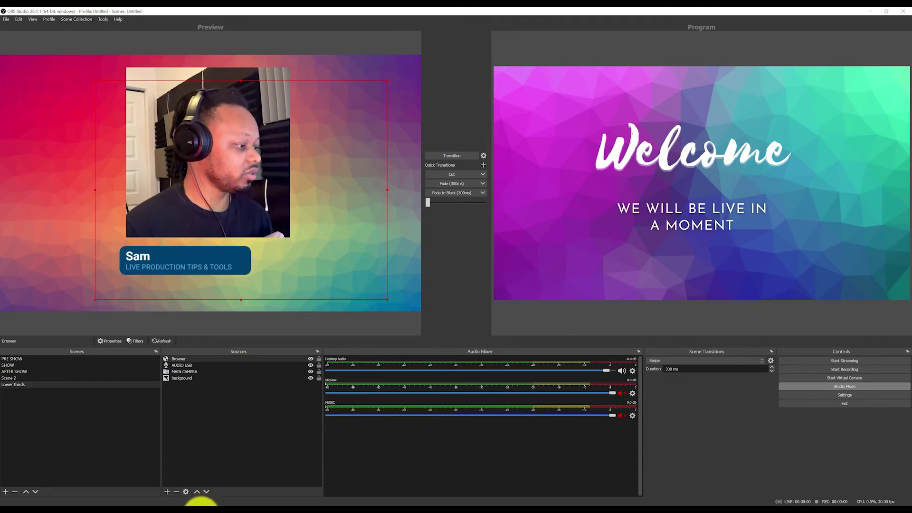
# Step: Switch to Facebook Live Producer, unpublish the lower third, and return to OBS Studio to check the preview with no source selected
pyautogui.click(202, 503)
pyautogui.scroll(1, 394, 271)
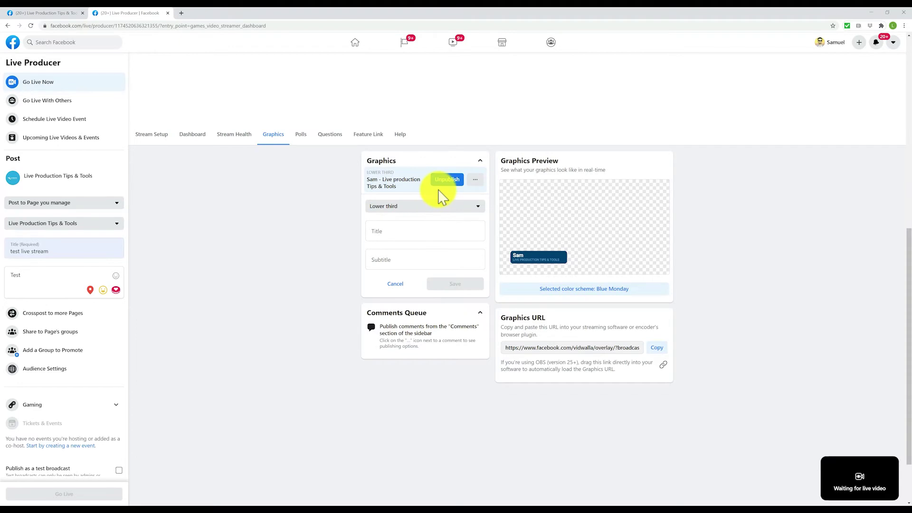
pyautogui.click(447, 179)
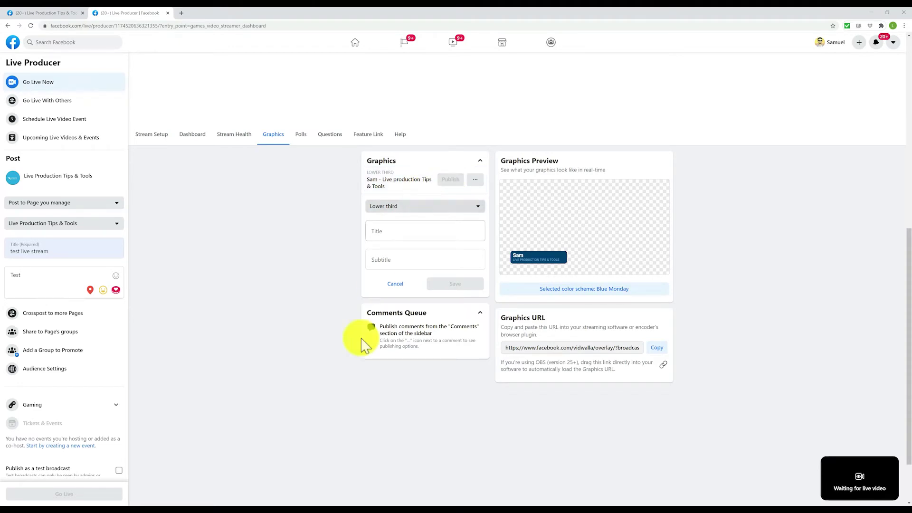
pyautogui.click(293, 498)
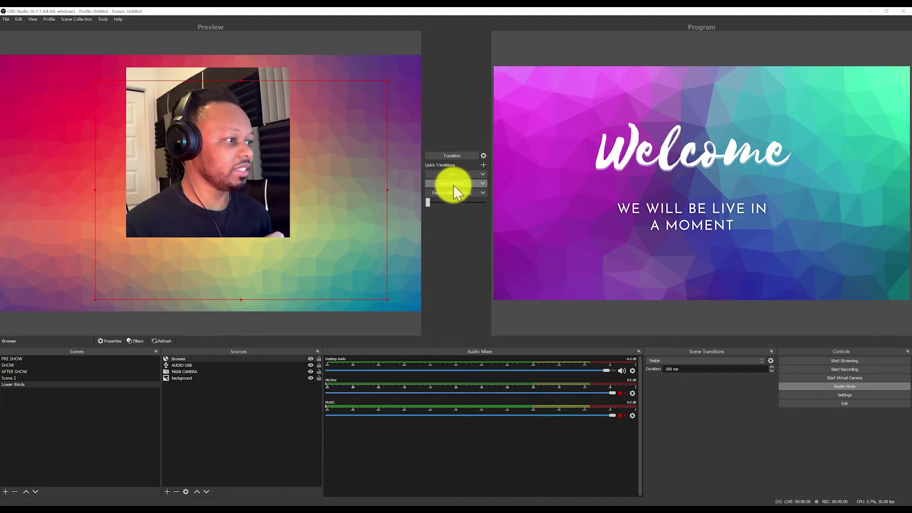
pyautogui.click(238, 454)
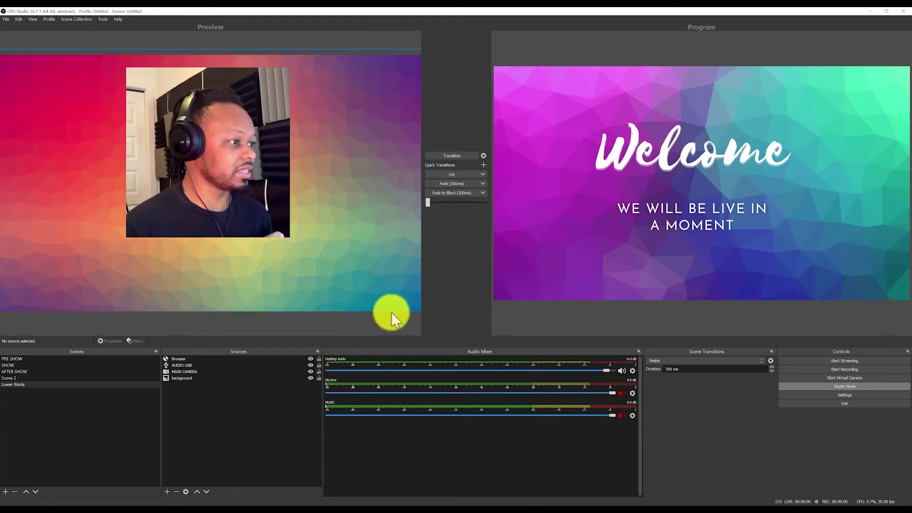
# Step: Bring the Lower thirds scene into the program output with the 300 ms Fade quick transition
pyautogui.click(441, 192)
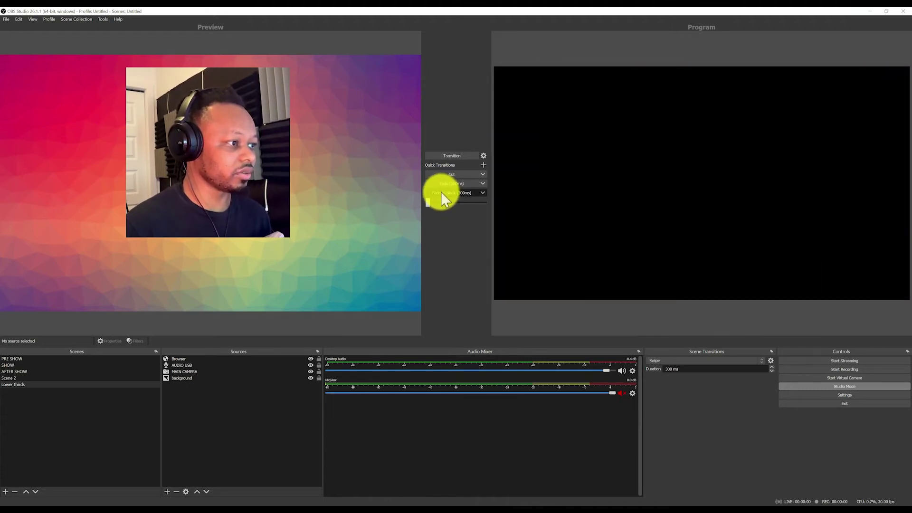
pyautogui.click(440, 192)
pyautogui.click(449, 185)
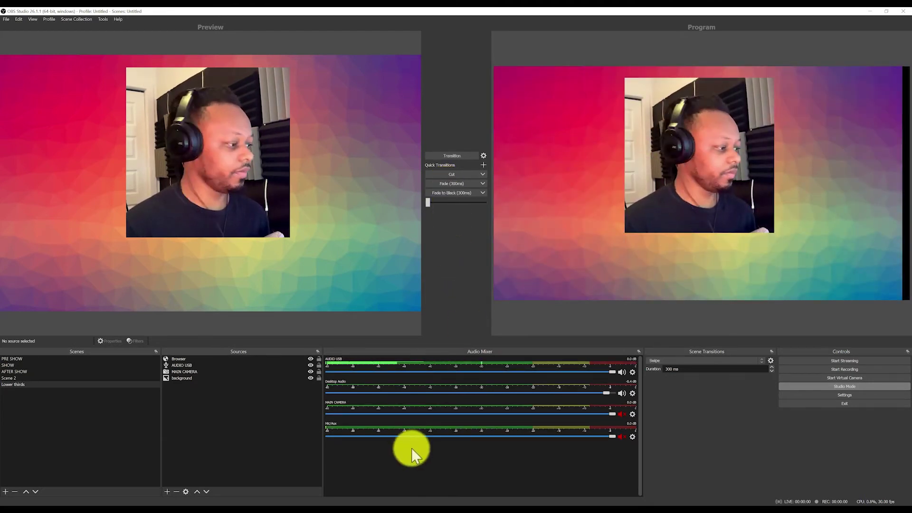
# Step: Publish the lower third in Facebook Live Producer and return to OBS Studio to check the program output
pyautogui.click(203, 505)
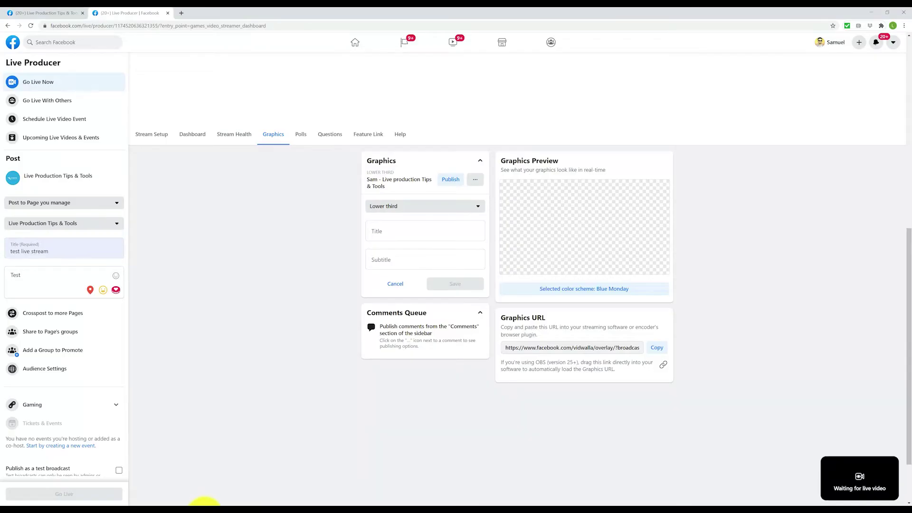
pyautogui.click(461, 181)
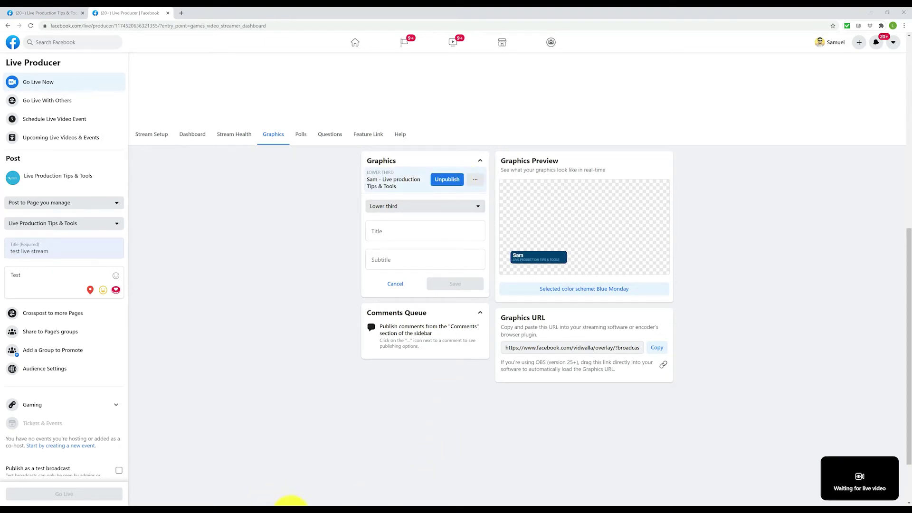
pyautogui.click(290, 503)
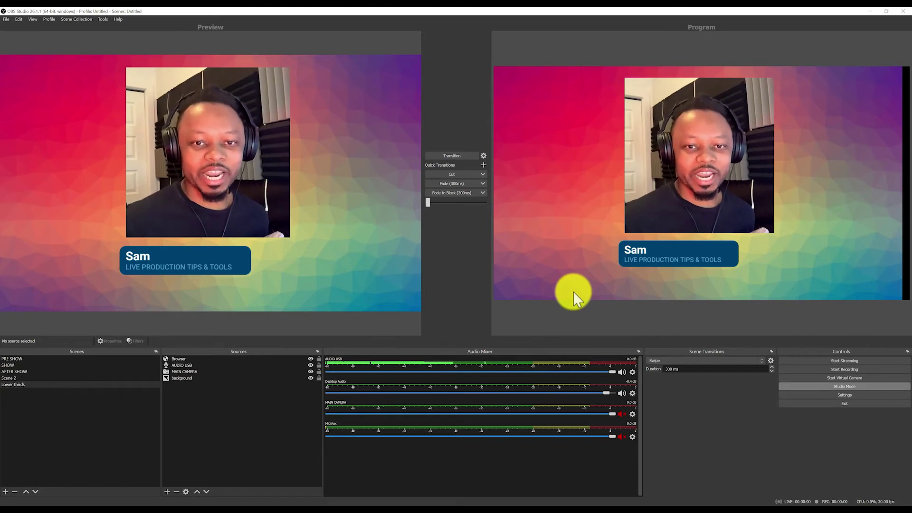
# Step: Unpublish the lower third in Facebook Live Producer and look at the OBS Studio program output again
pyautogui.click(214, 499)
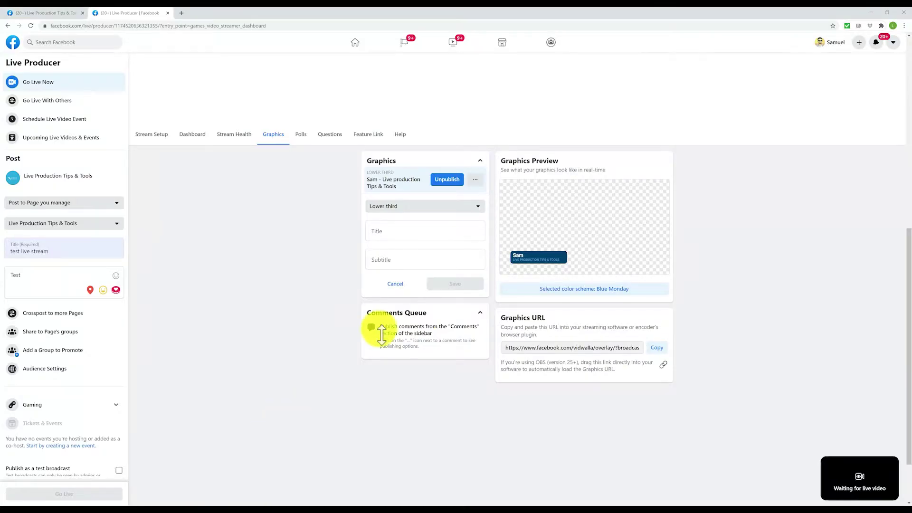
pyautogui.click(451, 183)
pyautogui.click(292, 502)
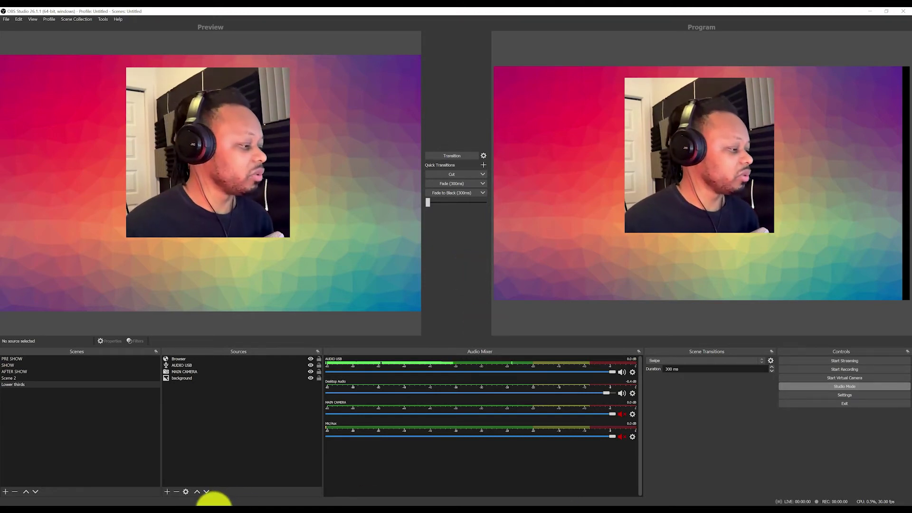
# Step: Switch to Facebook Live Producer, shrink its browser window, and place it over OBS Studio so the program output stays uncovered
pyautogui.click(204, 498)
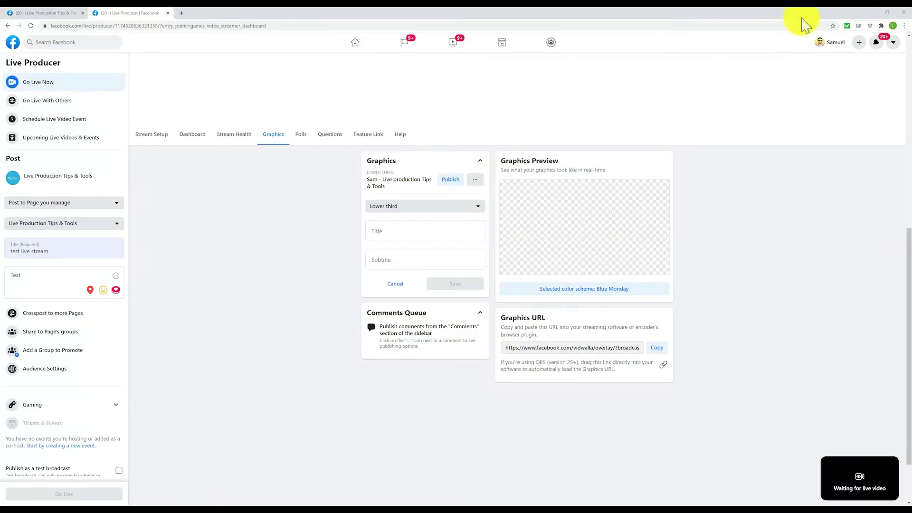
pyautogui.click(887, 13)
pyautogui.moveTo(602, 108); pyautogui.dragTo(497, 179)
pyautogui.moveTo(750, 291); pyautogui.dragTo(651, 309)
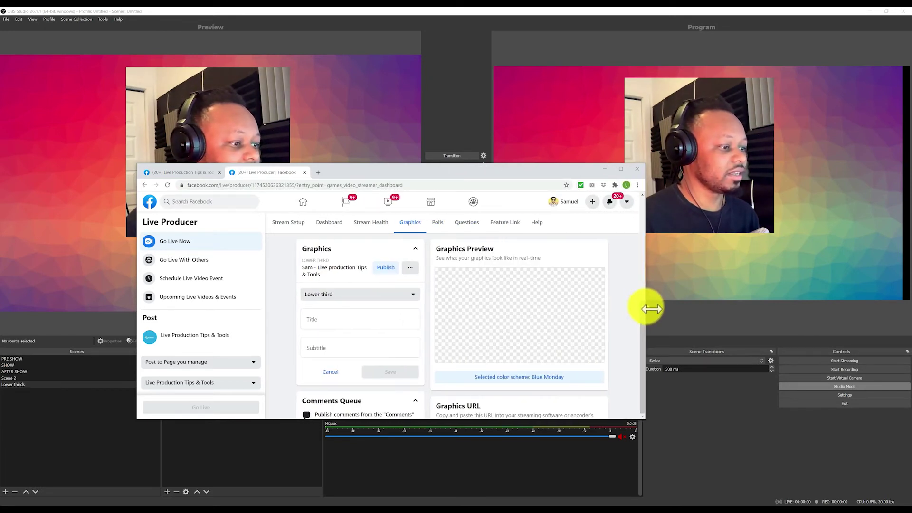
pyautogui.moveTo(515, 173); pyautogui.dragTo(345, 180)
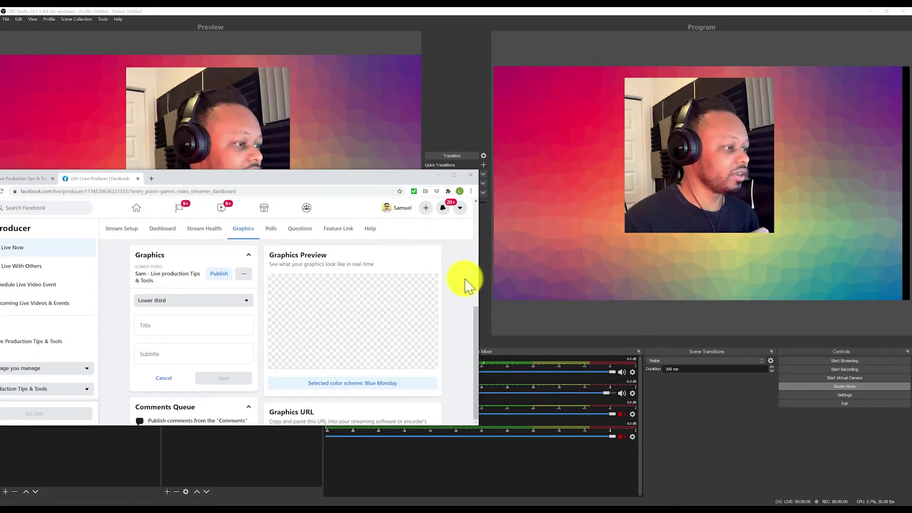
pyautogui.moveTo(484, 294); pyautogui.dragTo(490, 292)
pyautogui.moveTo(257, 181); pyautogui.dragTo(270, 179)
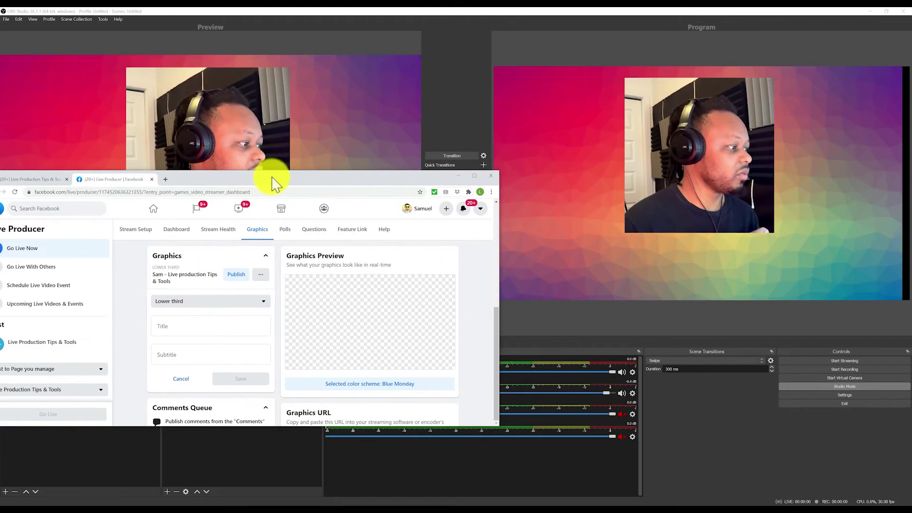
# Step: Publish and then unpublish the lower third while watching the program output beside the browser window
pyautogui.click(237, 277)
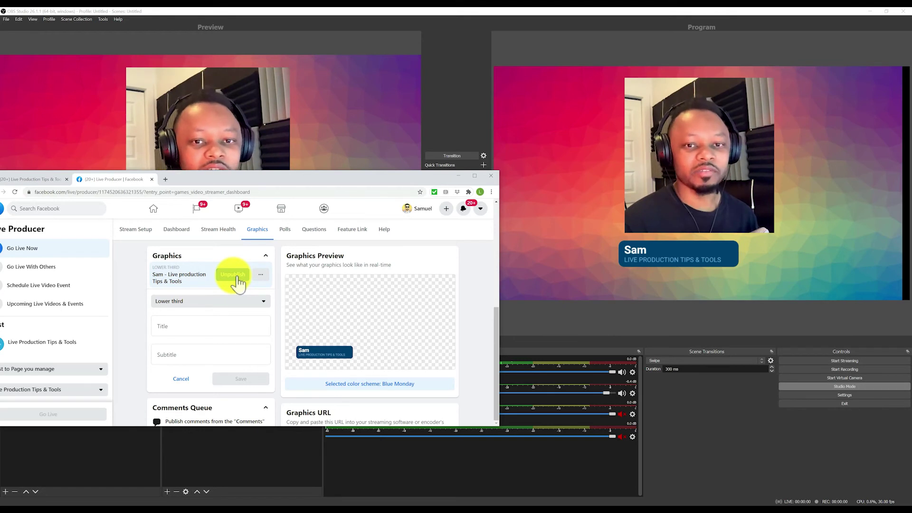
pyautogui.click(237, 278)
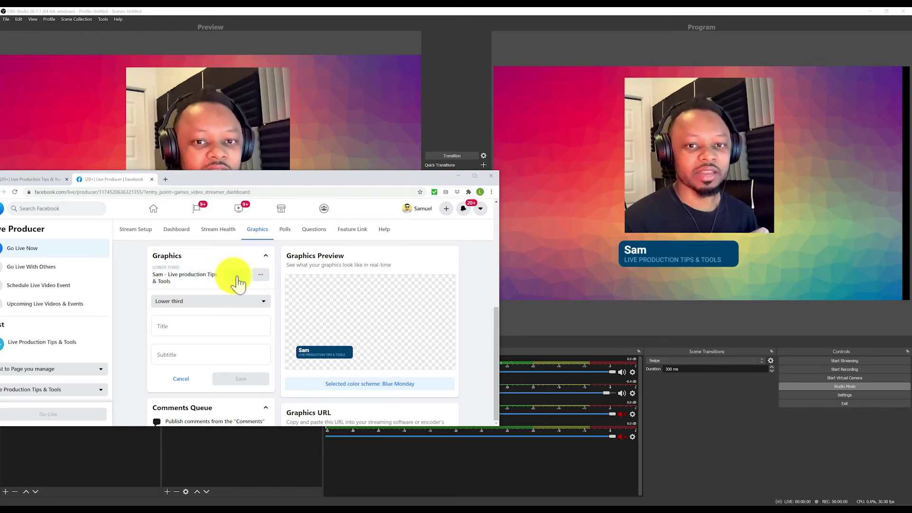
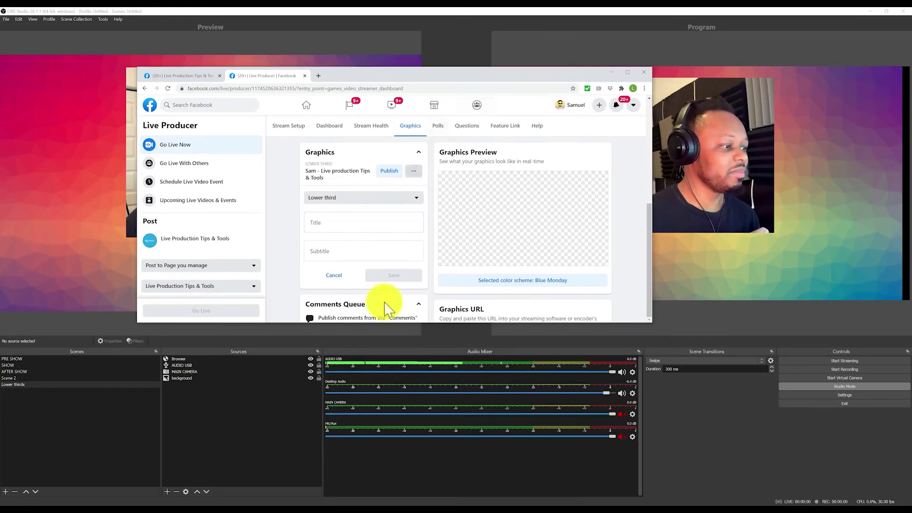
# Step: Make the browser window taller and set the new graphic's type to Bug (logo)
pyautogui.moveTo(424, 328); pyautogui.dragTo(415, 357)
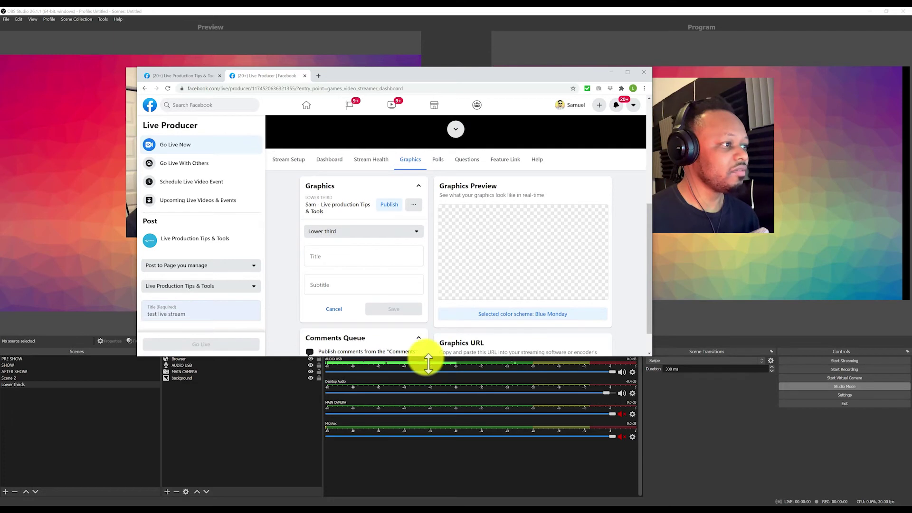
pyautogui.moveTo(492, 82); pyautogui.dragTo(450, 86)
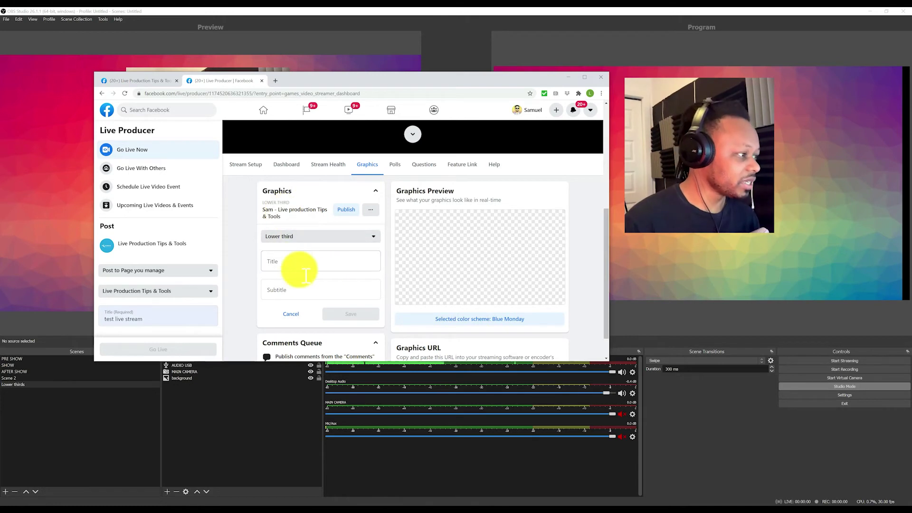
pyautogui.scroll(-1, 296, 261)
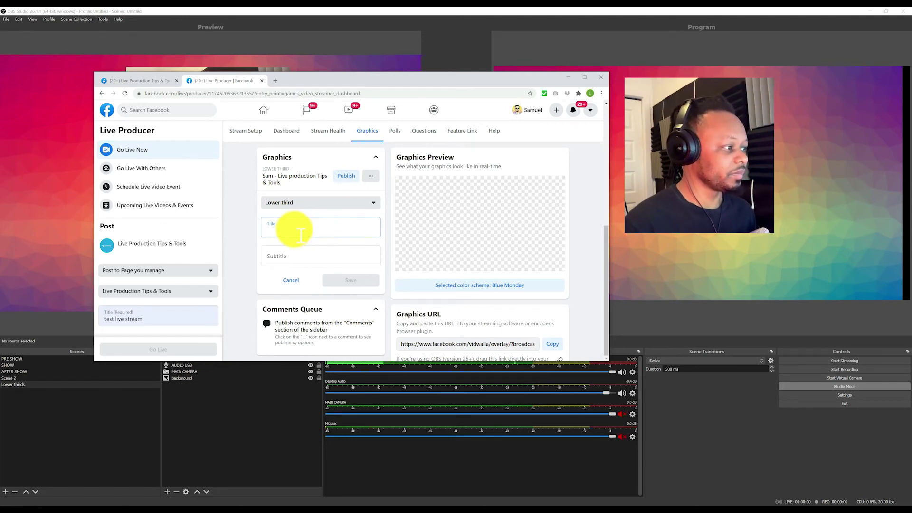
pyautogui.write('th')
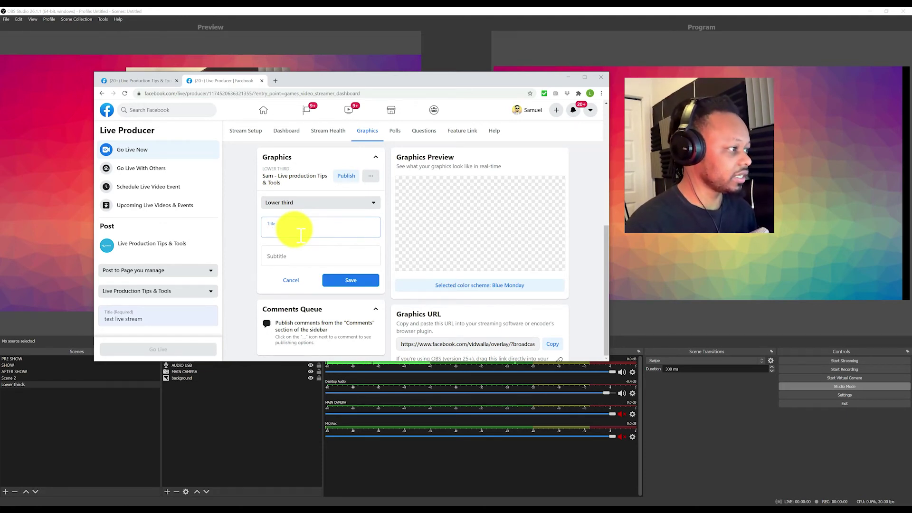
pyautogui.click(375, 203)
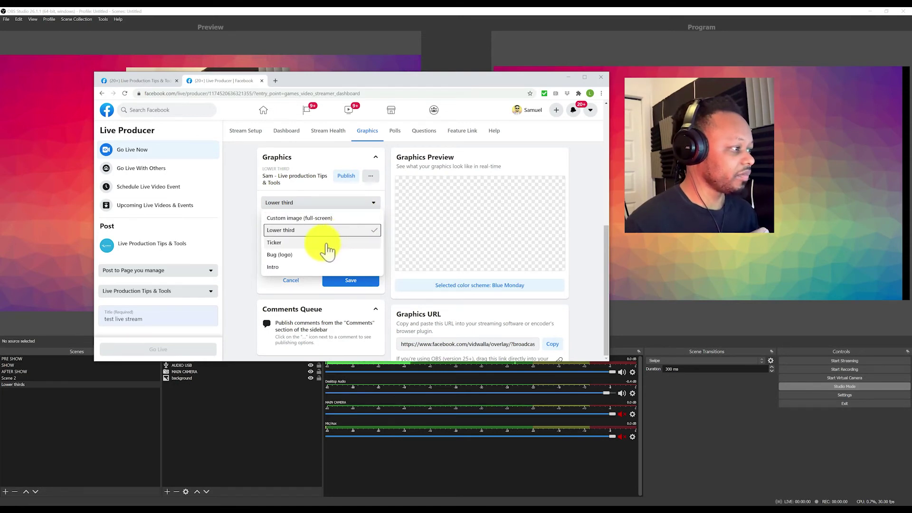
pyautogui.click(301, 256)
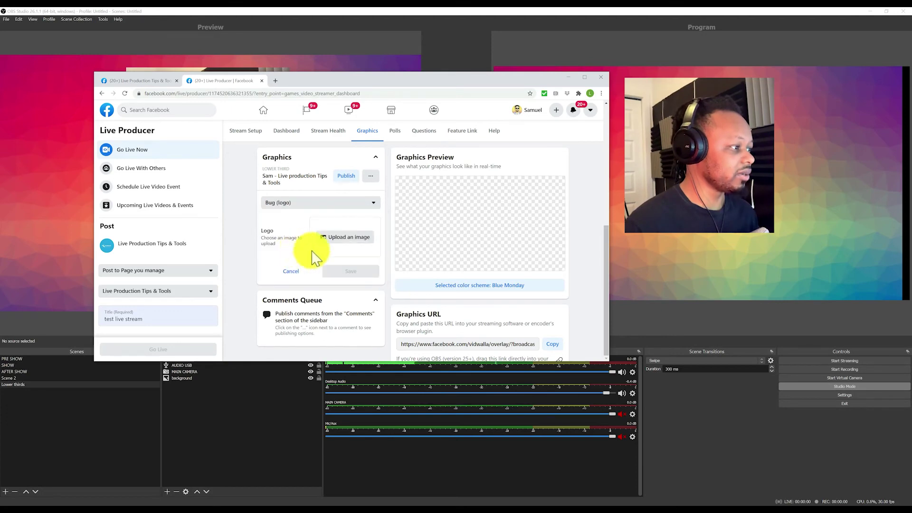
# Step: Upload the image Artboard 1_3-100 from the LIVE PRODUCTION TT folder's 1x subfolder as the logo and save the graphic
pyautogui.click(350, 241)
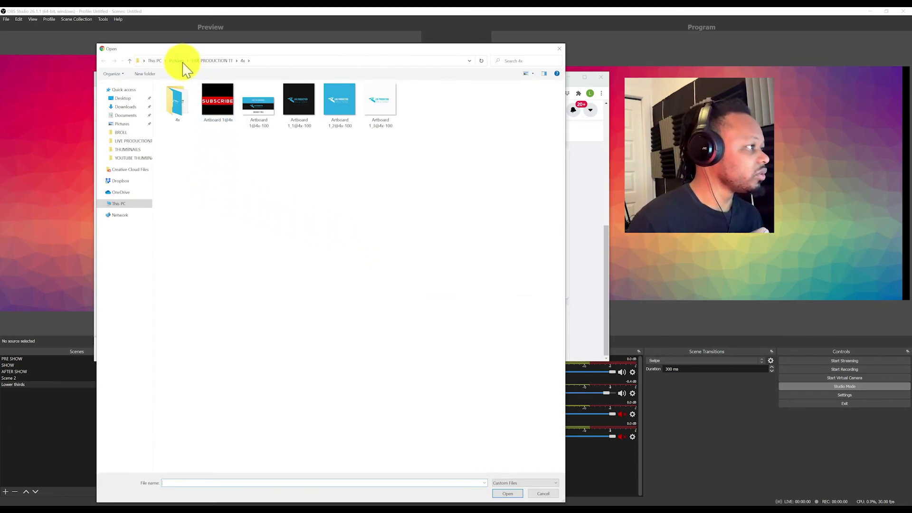
pyautogui.click(212, 62)
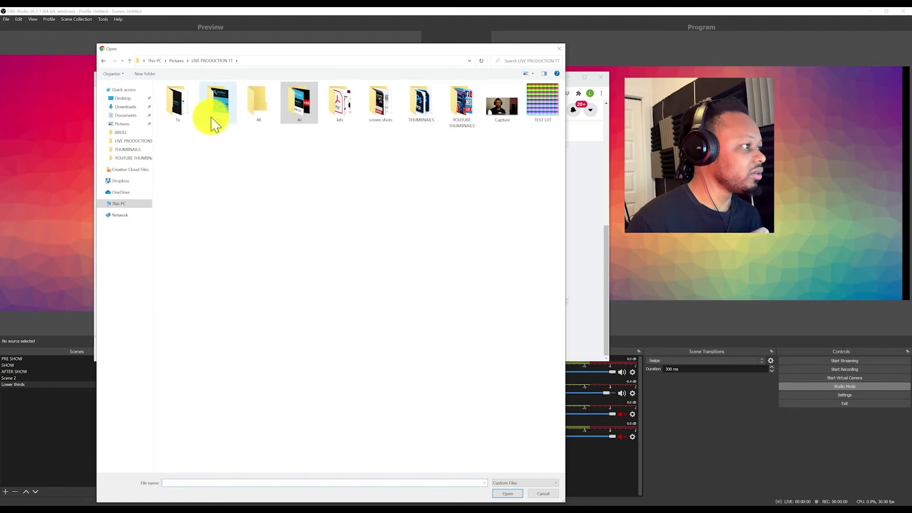
pyautogui.doubleClick(181, 106)
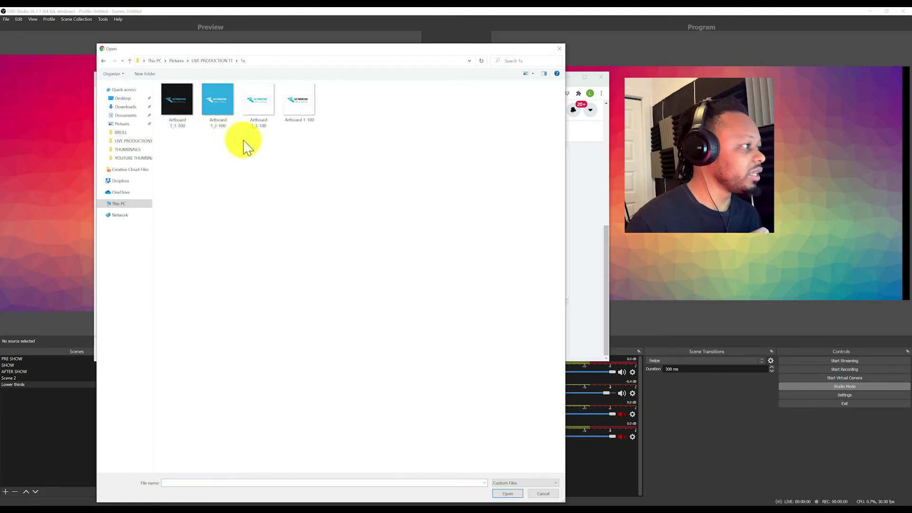
pyautogui.click(263, 115)
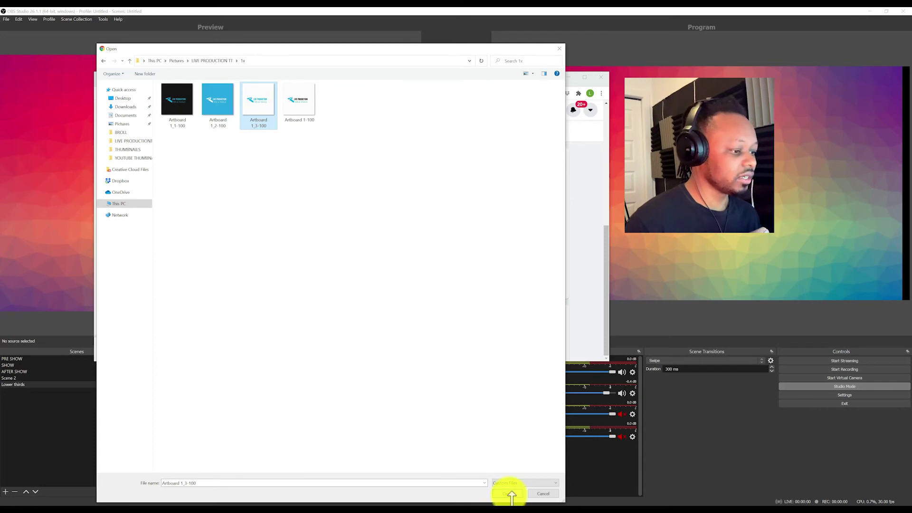
pyautogui.click(511, 496)
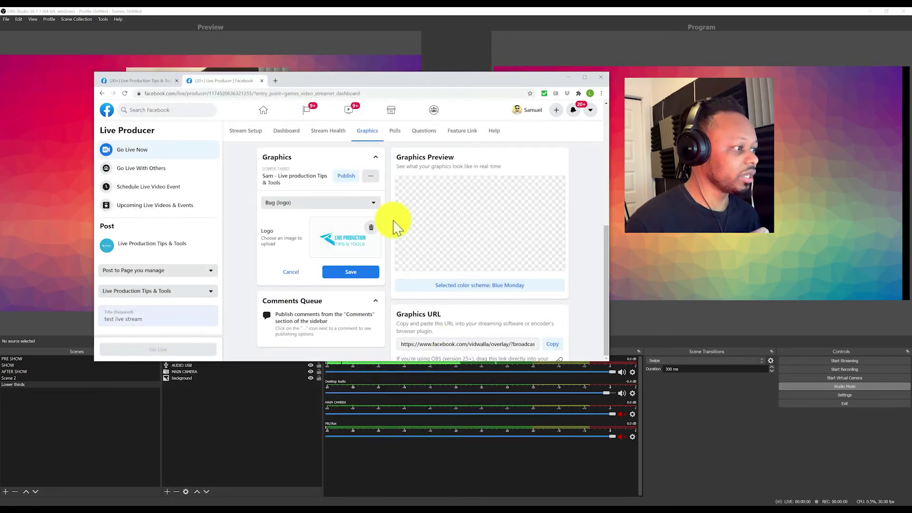
pyautogui.click(361, 272)
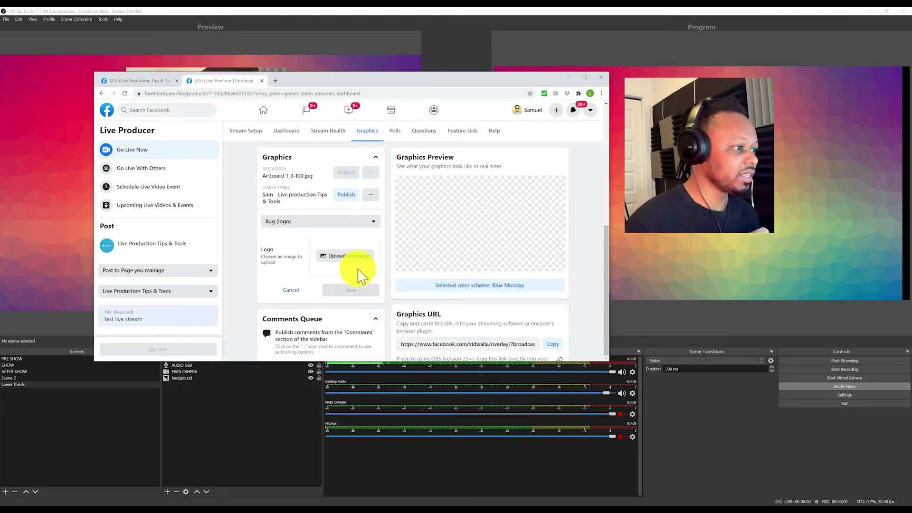
# Step: Publish the lower third from the graphics list
pyautogui.click(352, 196)
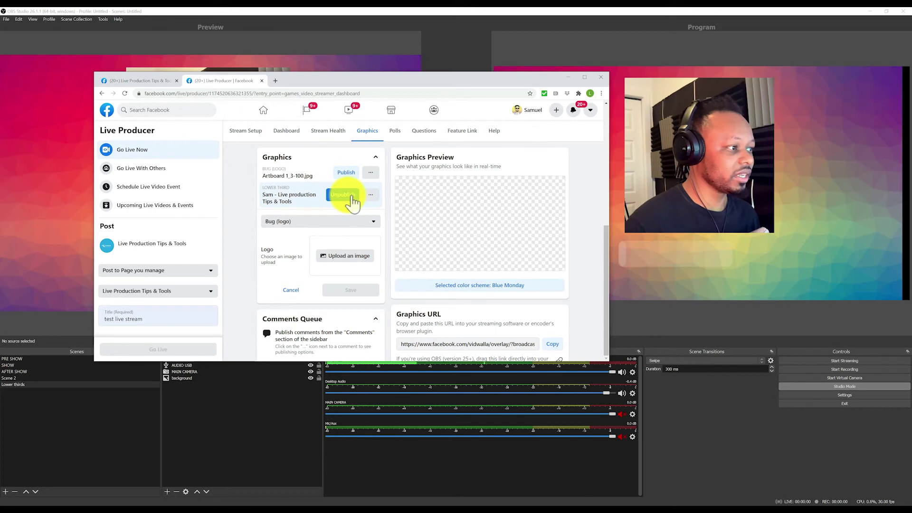
# Step: Unpublish the lower third and publish the Artboard 1_3-100.jpg logo bug
pyautogui.click(350, 198)
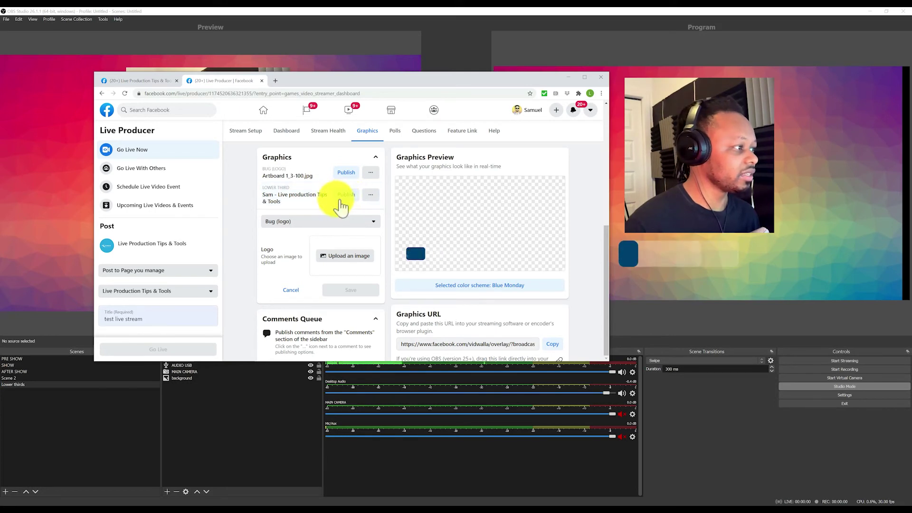
pyautogui.click(349, 174)
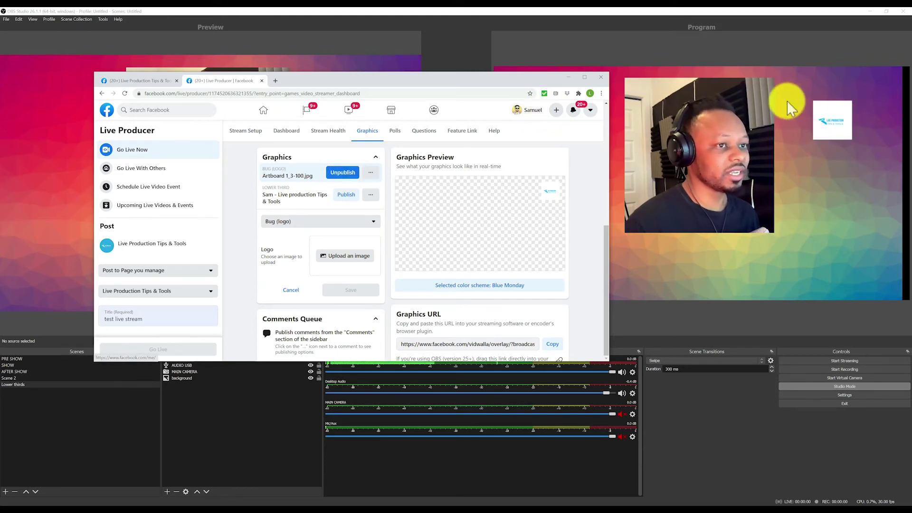
# Step: In OBS Studio, shrink and move the Browser source so its logo sits in the canvas's bottom-right corner, and send it to Program with Fade (300ms)
pyautogui.click(568, 76)
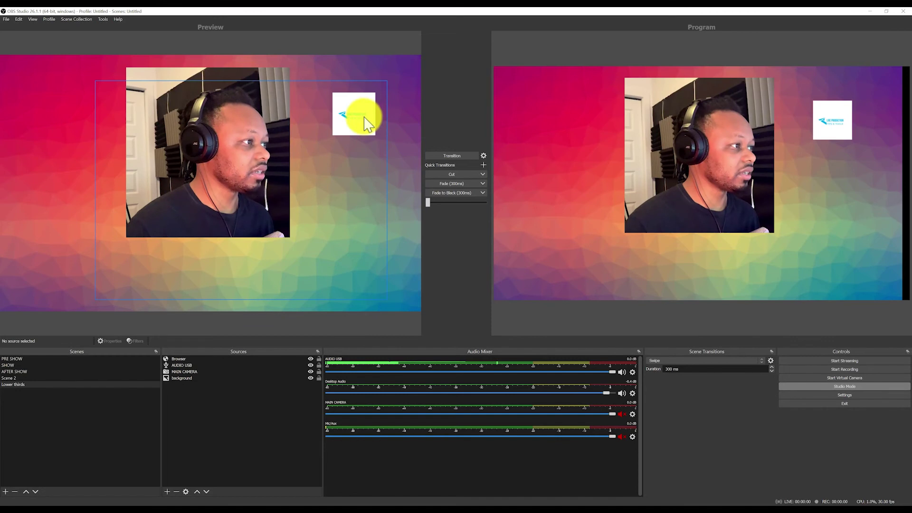
pyautogui.click(347, 123)
pyautogui.moveTo(345, 119); pyautogui.dragTo(407, 286)
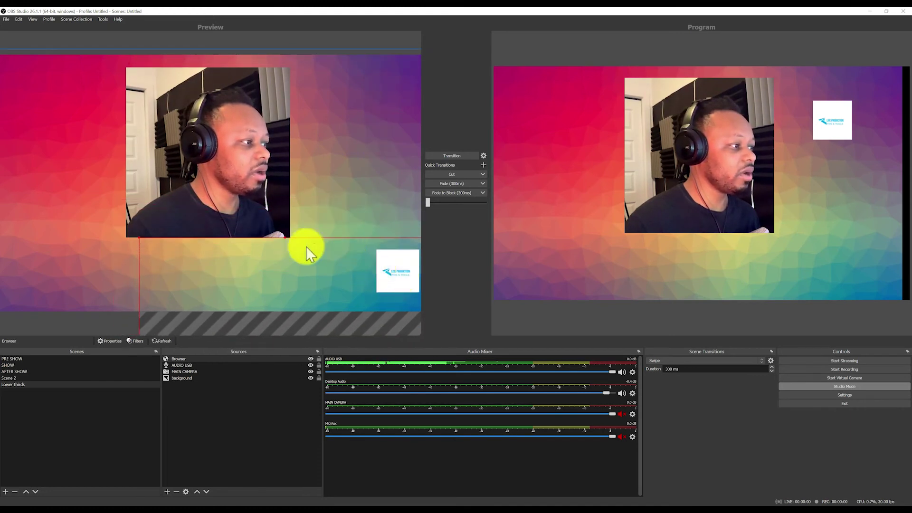
pyautogui.moveTo(283, 237); pyautogui.dragTo(287, 274)
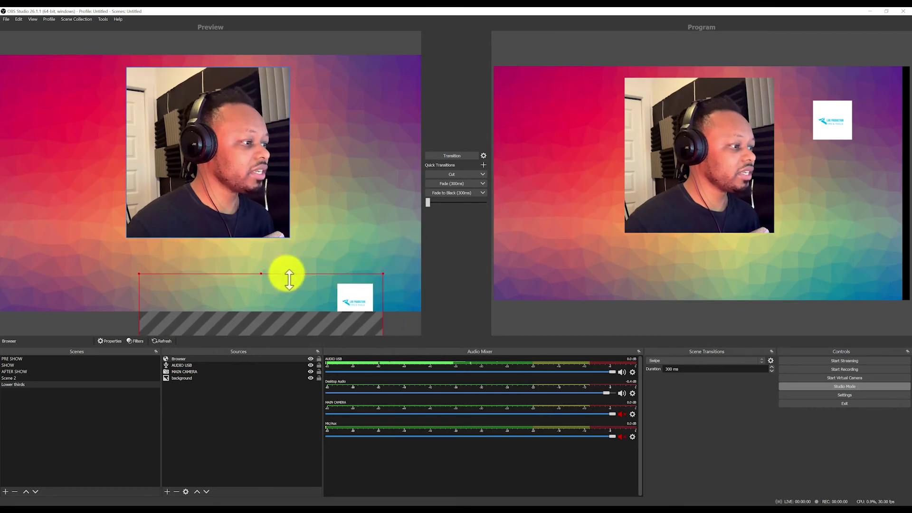
pyautogui.moveTo(356, 300); pyautogui.dragTo(410, 292)
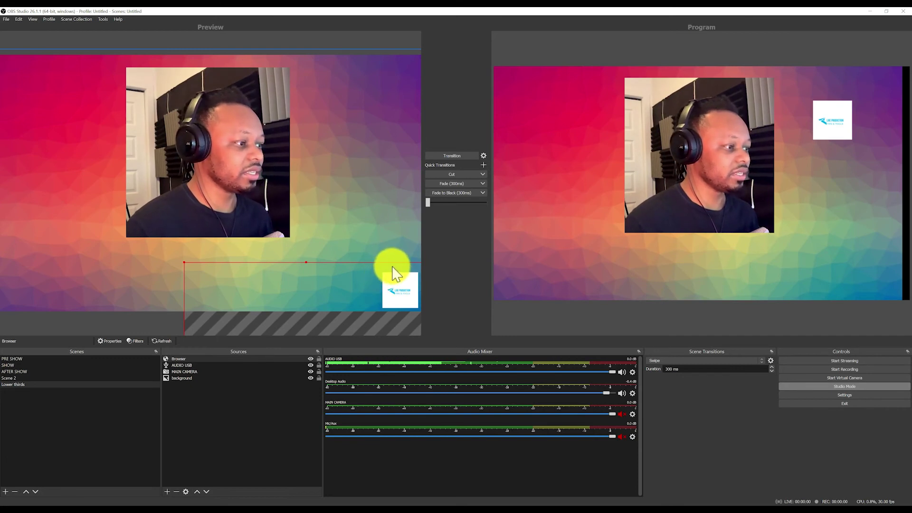
pyautogui.click(463, 184)
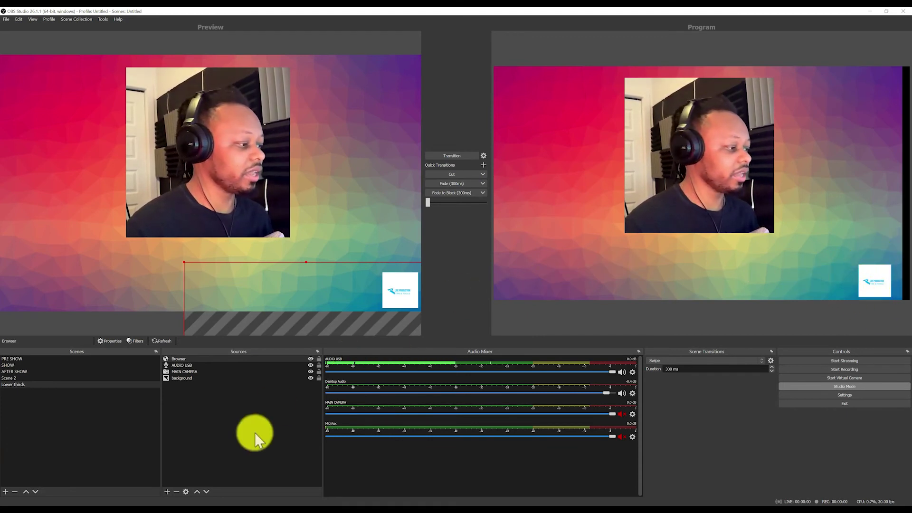
# Step: Switch back to Live Producer, upload Artboard 1_2-100 as another Bug (logo) image and save the graphic
pyautogui.click(204, 503)
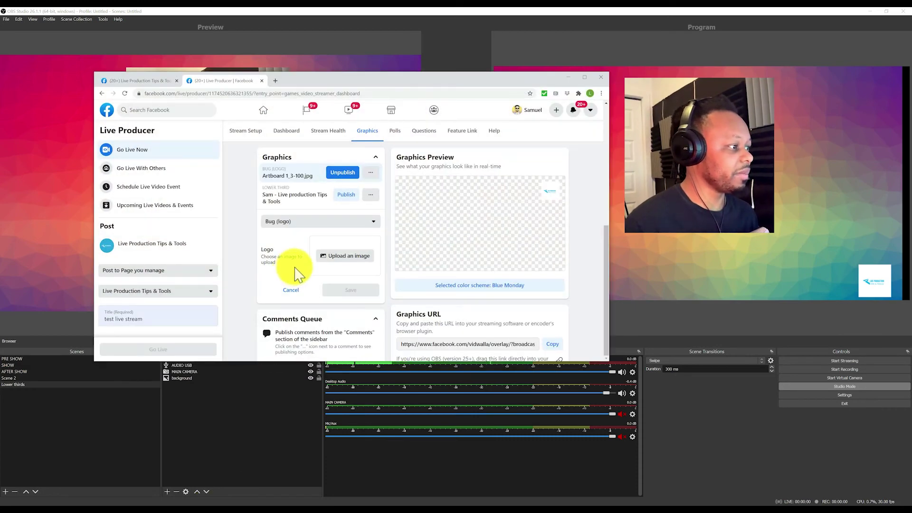
pyautogui.click(350, 258)
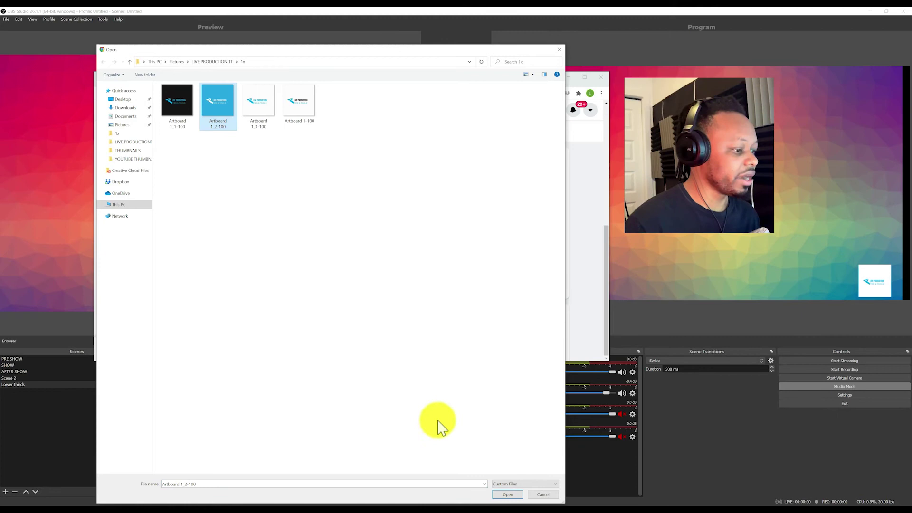
pyautogui.click(505, 494)
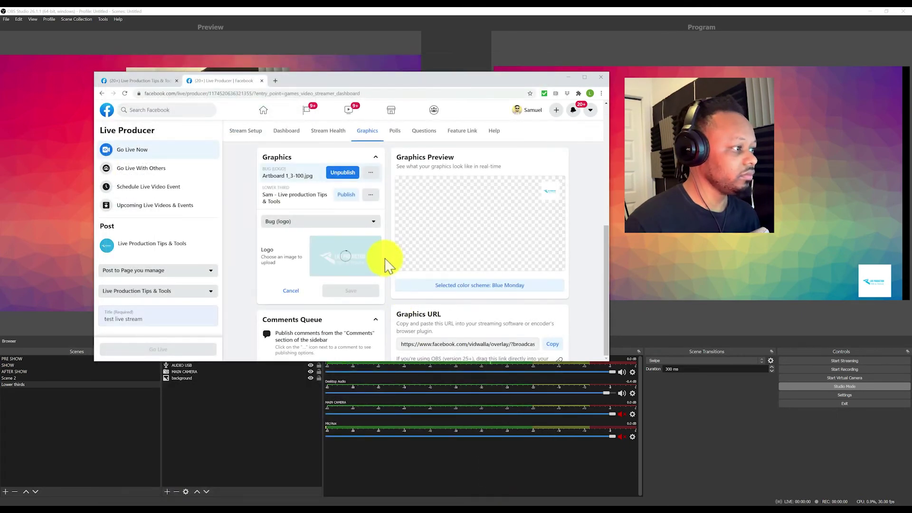
pyautogui.click(351, 293)
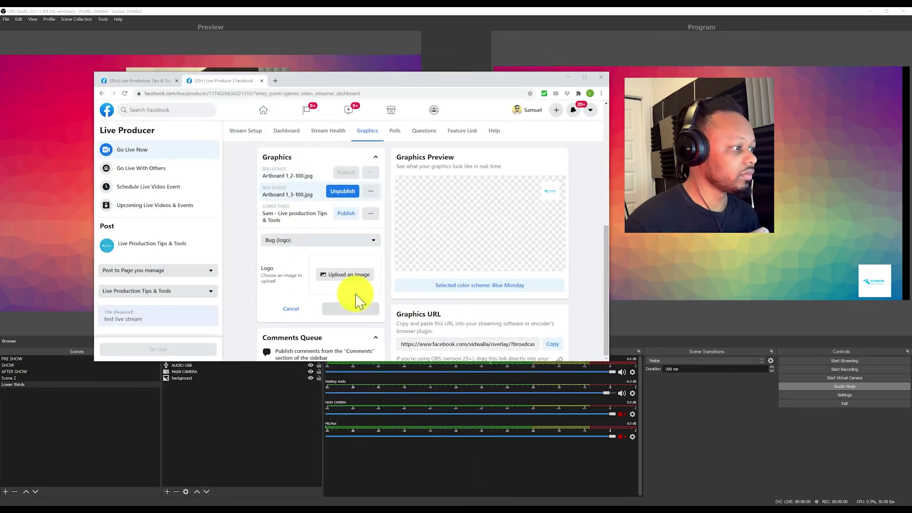
# Step: Unpublish the Artboard 1_3-100.jpg logo and publish Artboard 1_2-100.jpg in its place
pyautogui.click(344, 192)
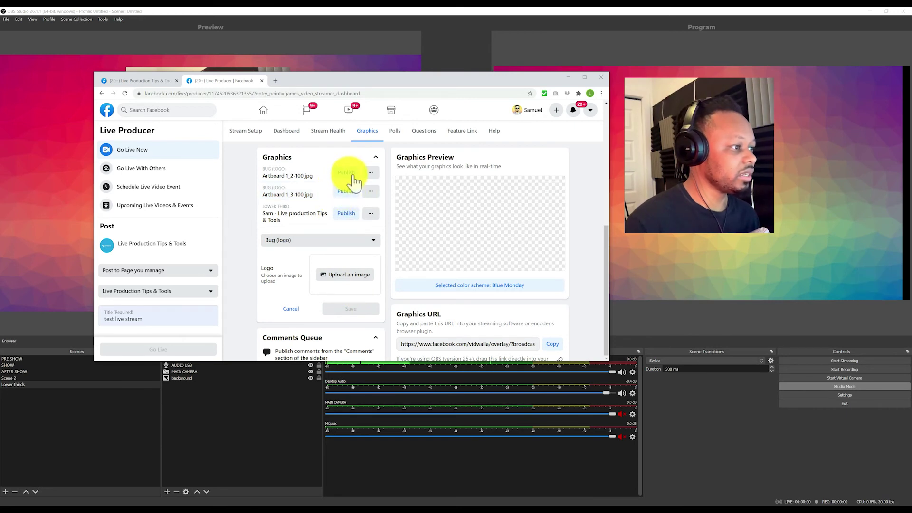
pyautogui.click(354, 175)
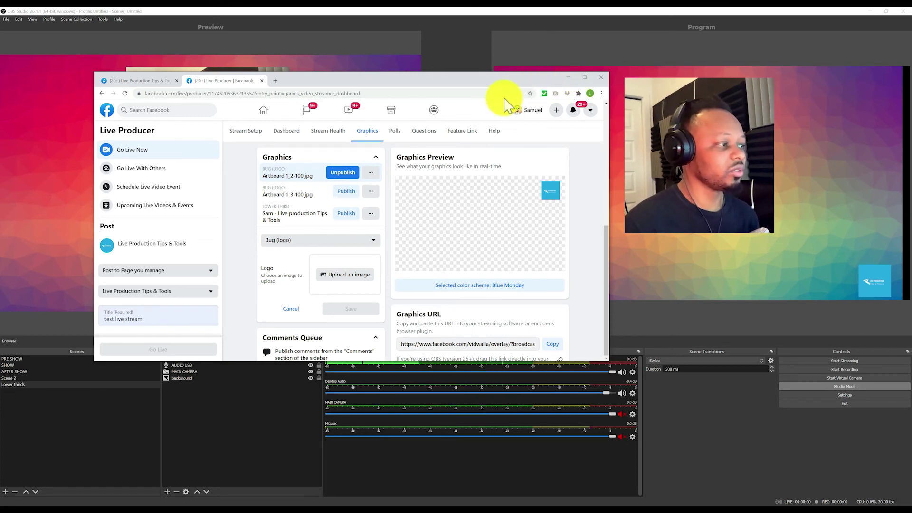
# Step: Review the graphic types on offer in Live Producer, and return to OBS Studio and deselect the Browser source
pyautogui.click(373, 241)
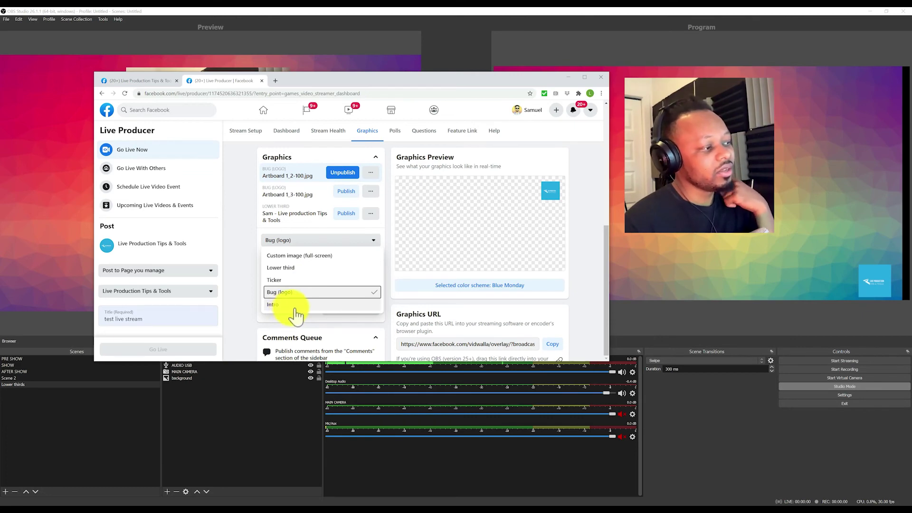
pyautogui.click(568, 77)
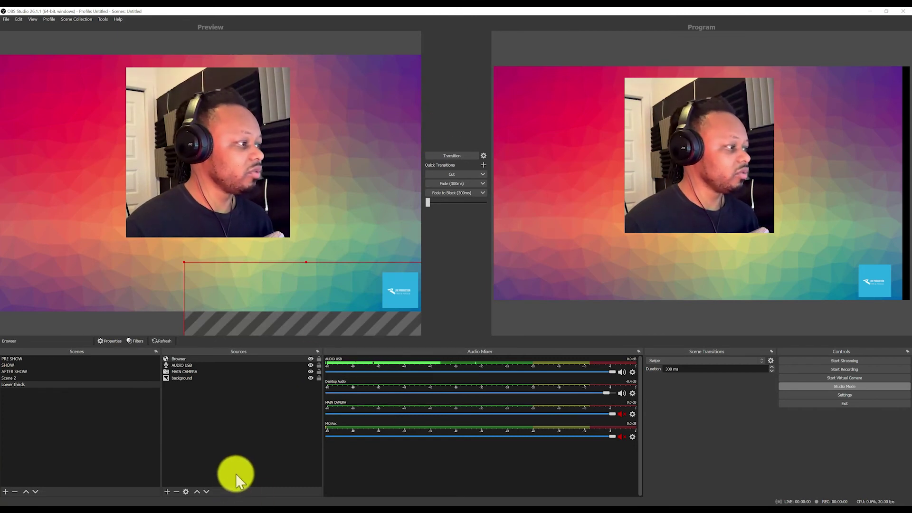
pyautogui.click(252, 448)
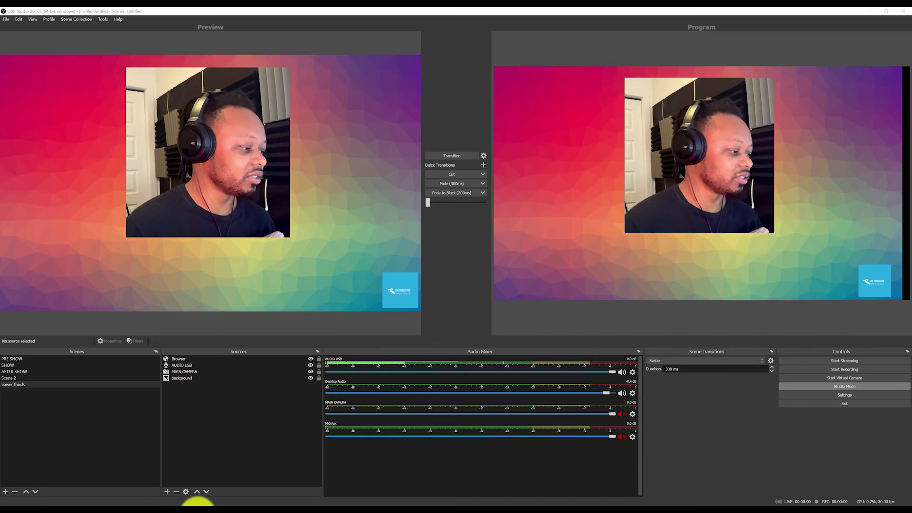
# Step: Switch to Live Producer in a maximized window, look over its Graphics page, and return to OBS Studio
pyautogui.click(197, 502)
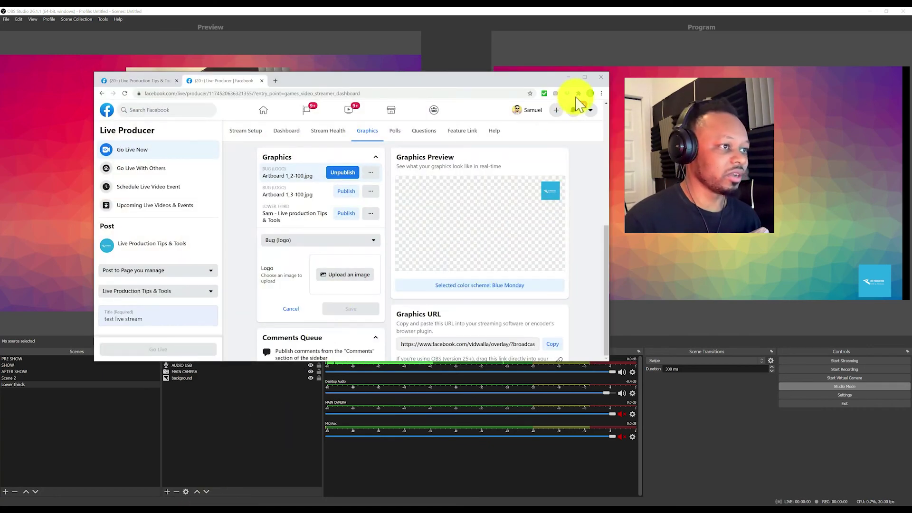
pyautogui.click(584, 77)
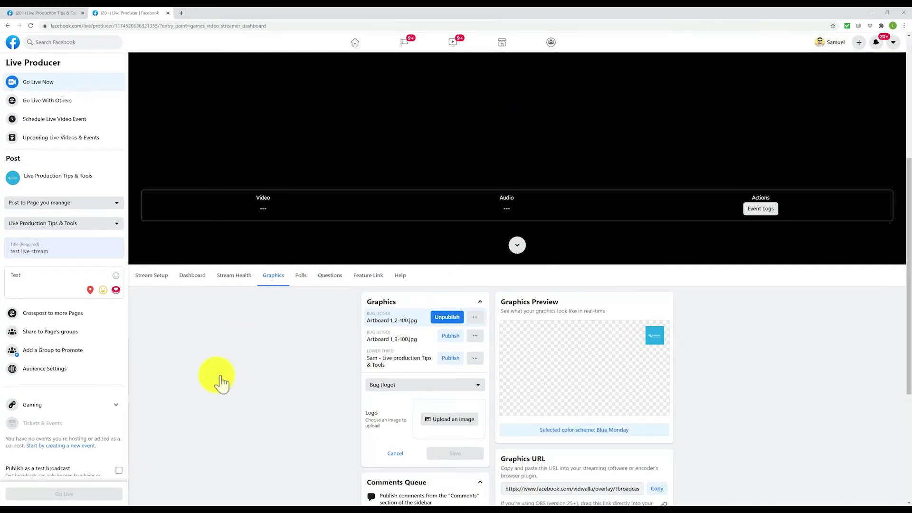
pyautogui.scroll(-2, 223, 411)
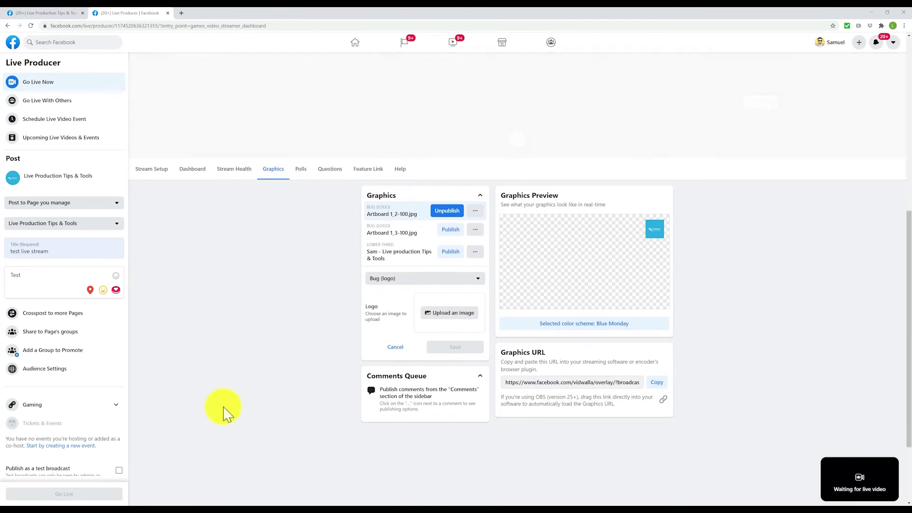
pyautogui.scroll(2, 223, 408)
pyautogui.scroll(-3, 146, 417)
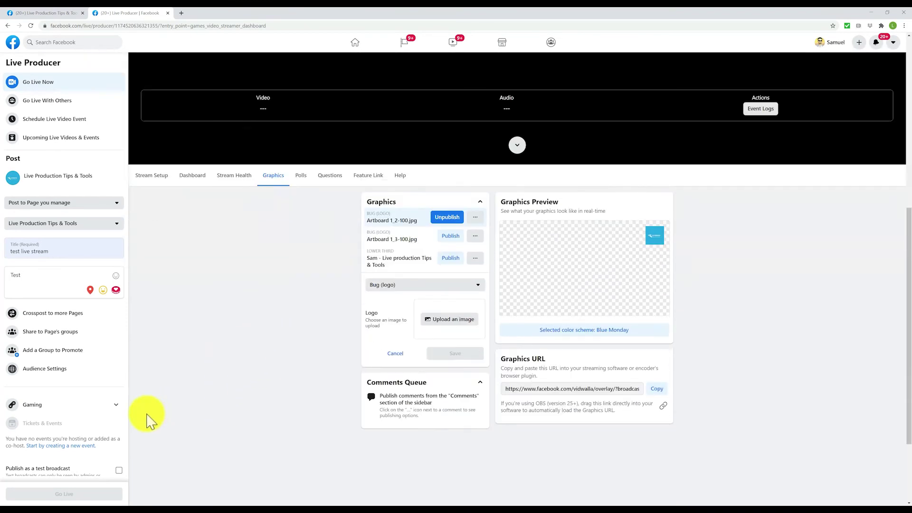
pyautogui.scroll(2, 223, 415)
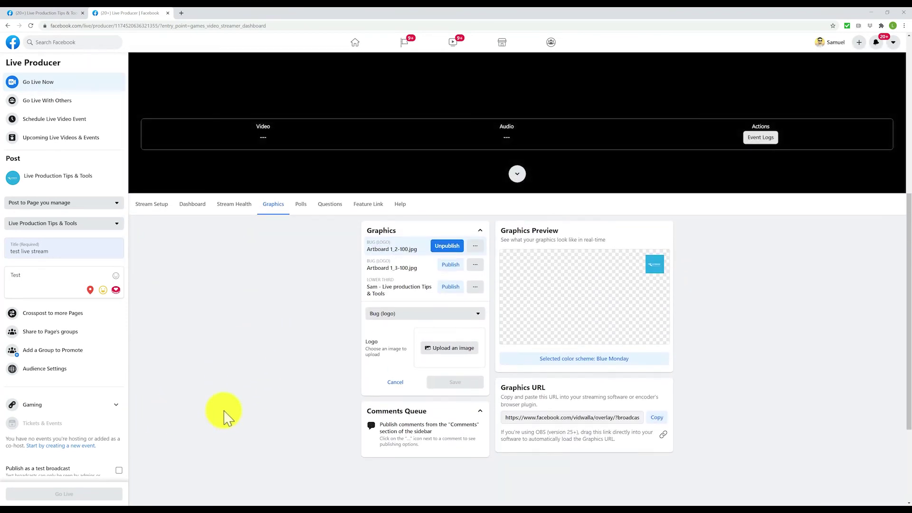
pyautogui.click(284, 504)
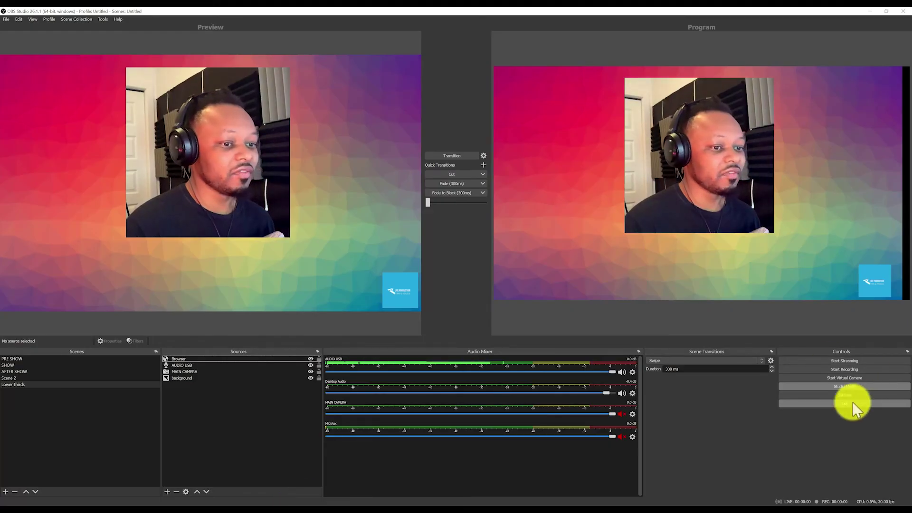